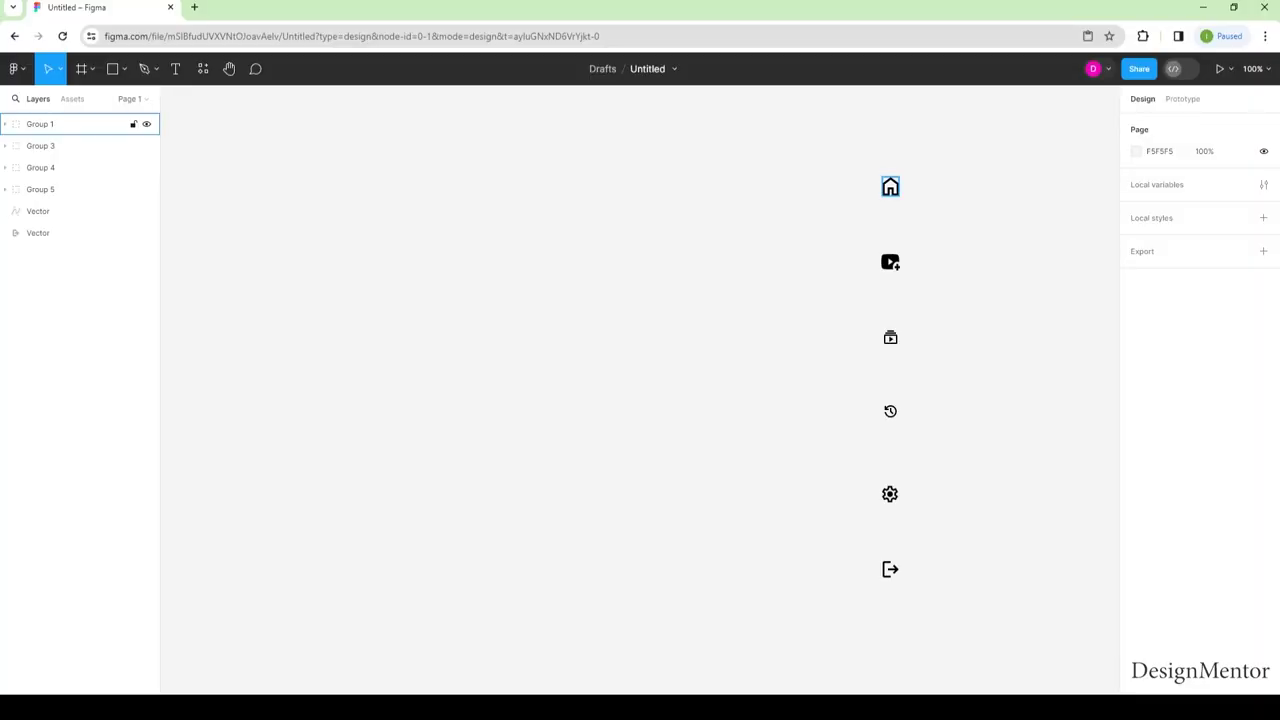
Step: Draw a 600 × 800 rectangle and position it beside the column of six icons
key(r)
click(476, 257)
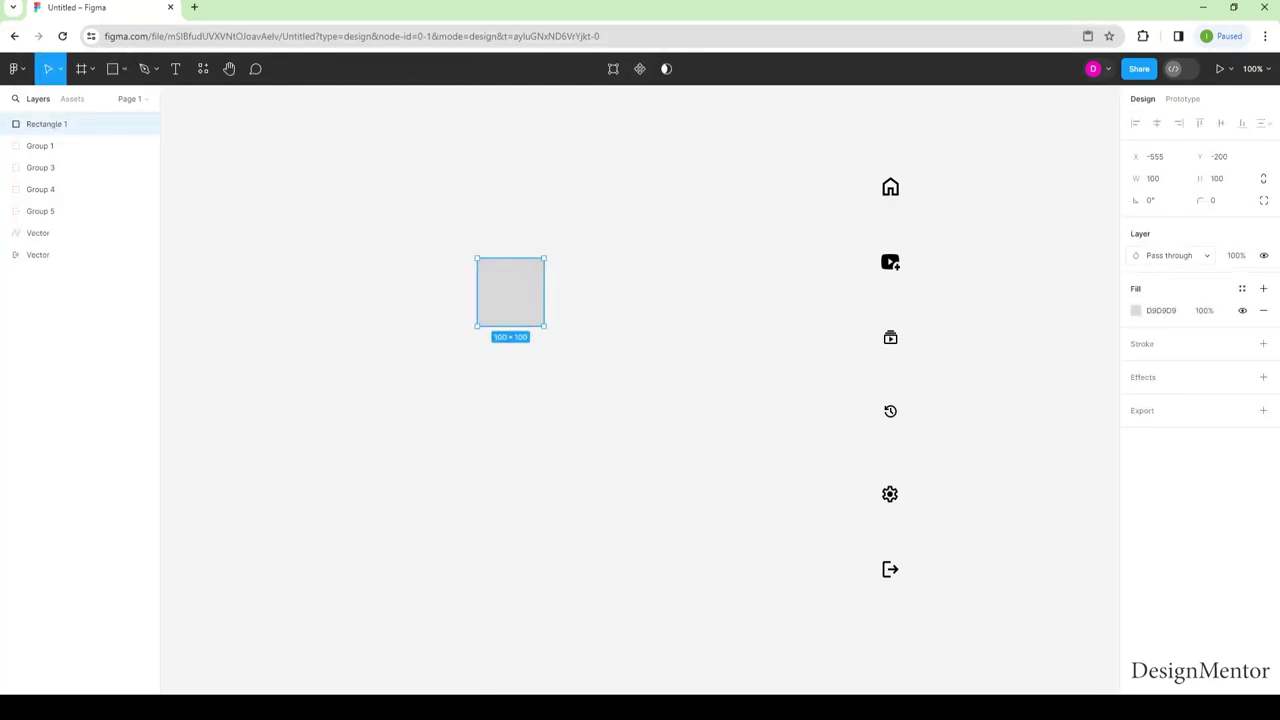
click(1157, 178)
key(Tab)
text(8)
key(Return)
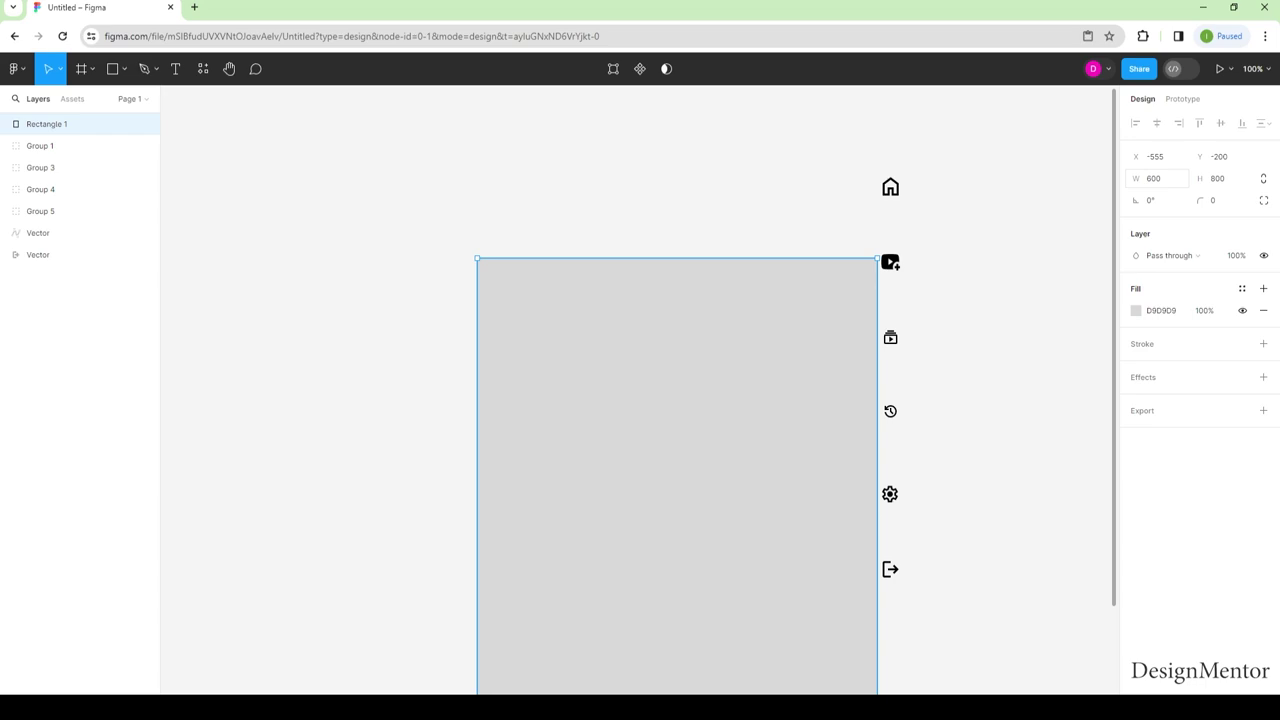
drag(677, 475, 621, 349)
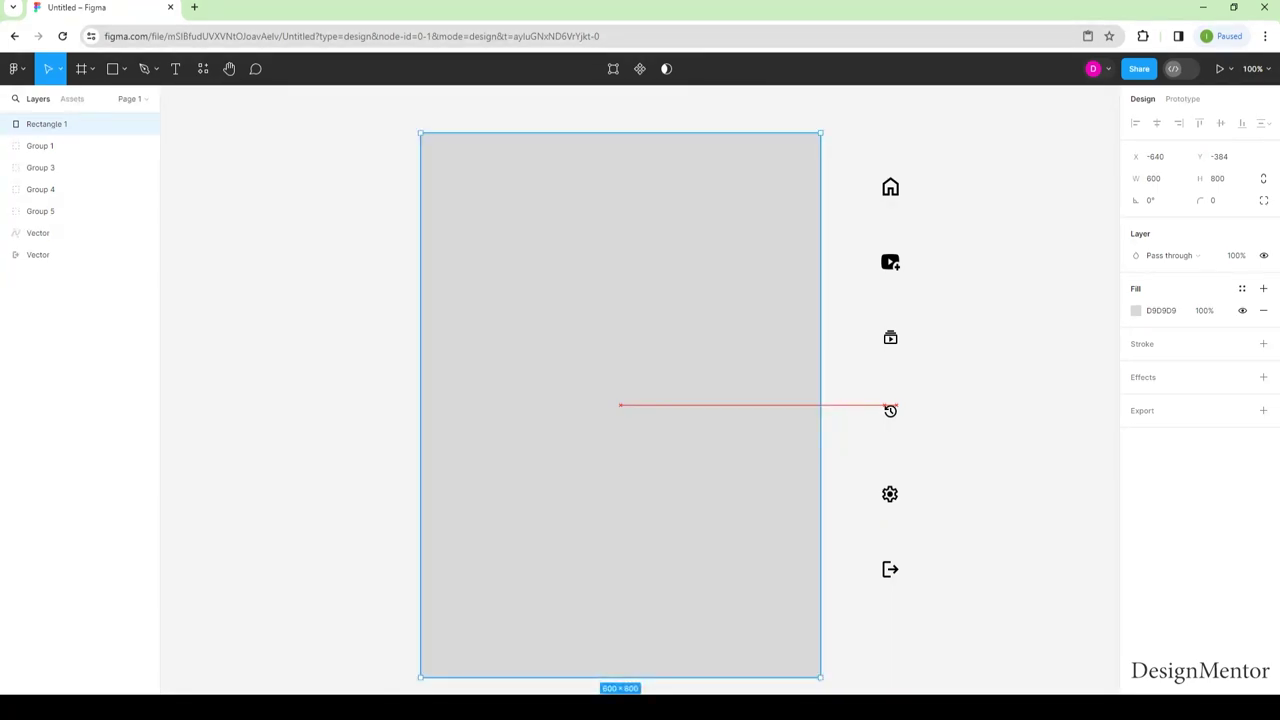
drag(621, 349, 622, 349)
key(Escape)
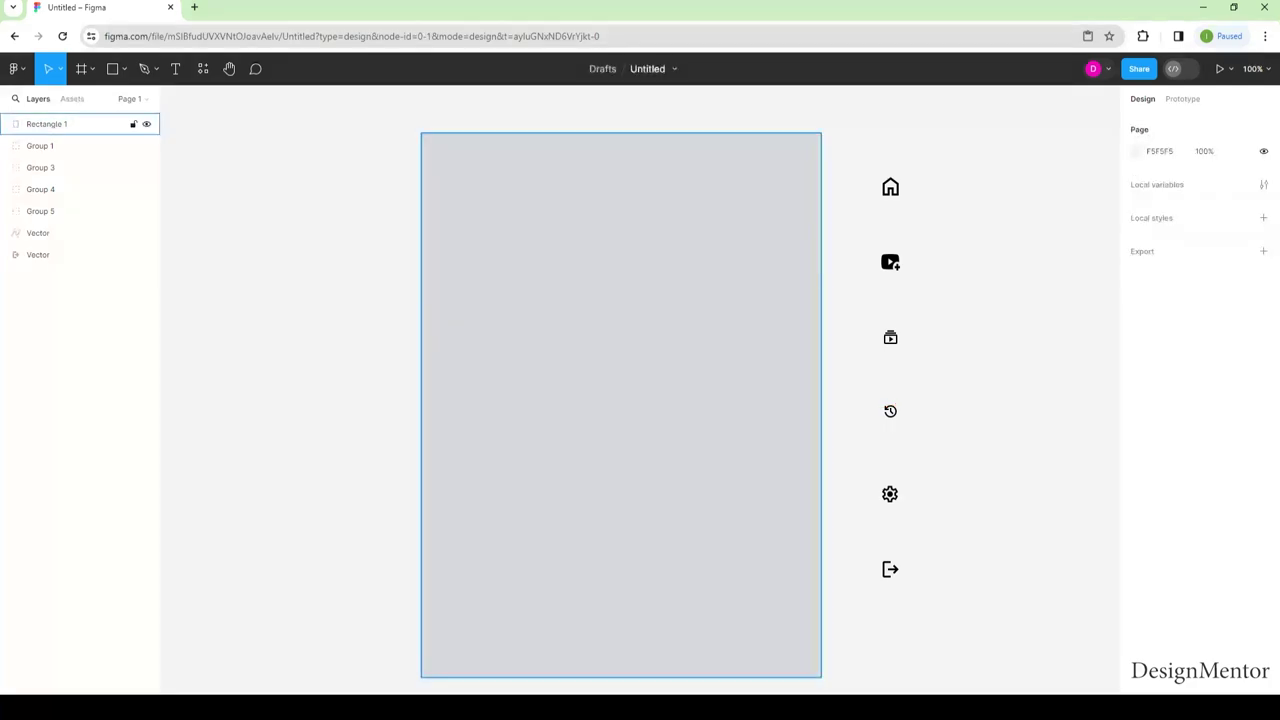
Step: Change the large rectangle's fill from grey to white FFFFFF
click(60, 123)
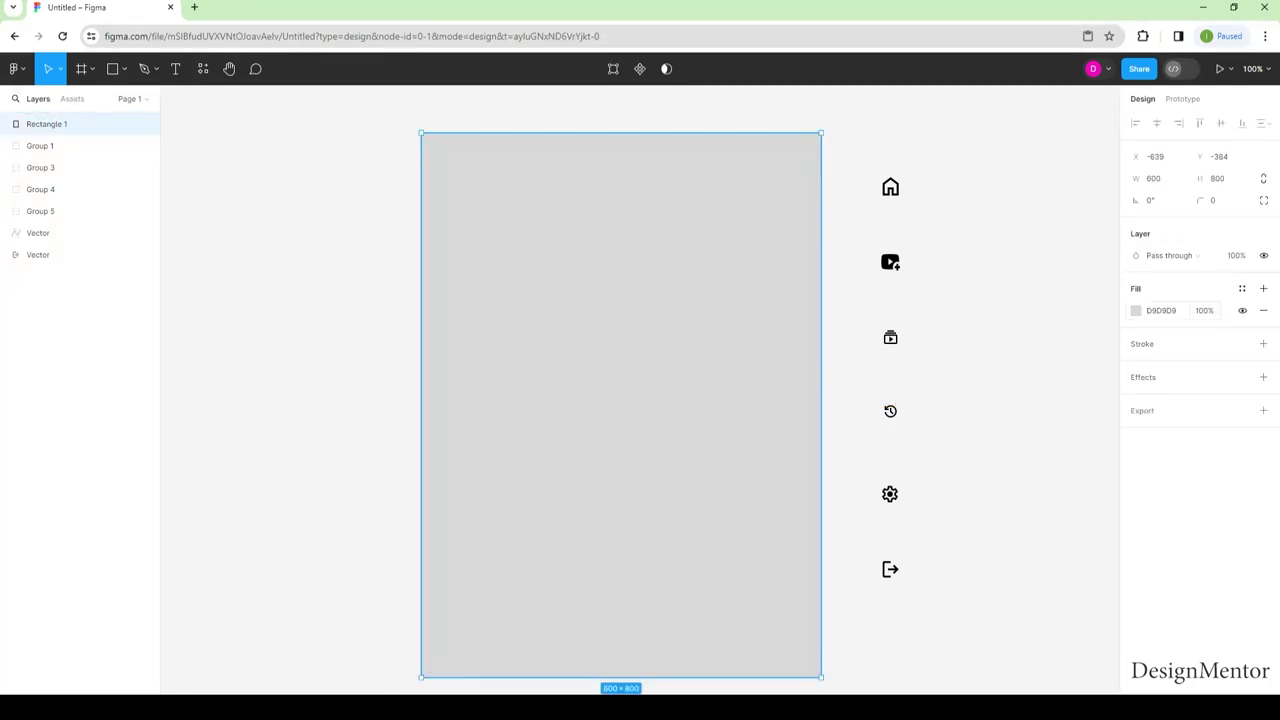
click(1136, 310)
text(ffffff)
key(Return)
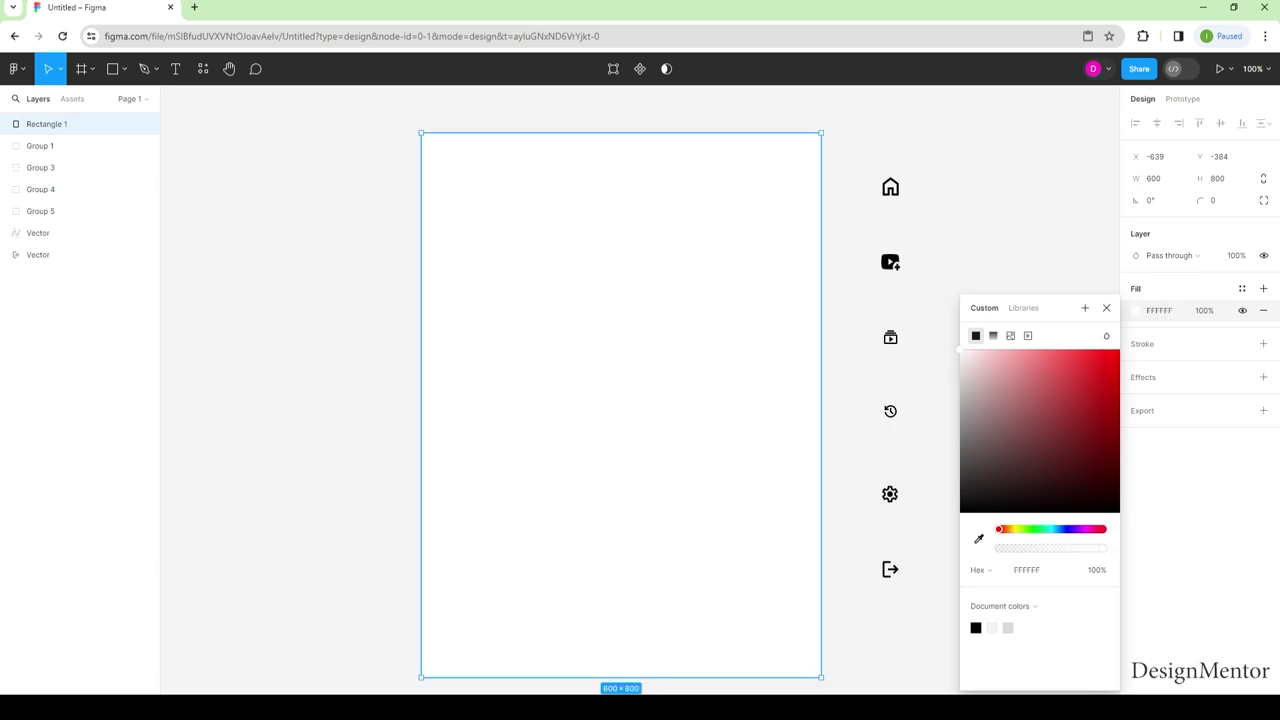
key(Escape)
key(Escape)
Step: Add a black 000000 rectangle, 150 × 800, at the white panel's top-left corner
key(r)
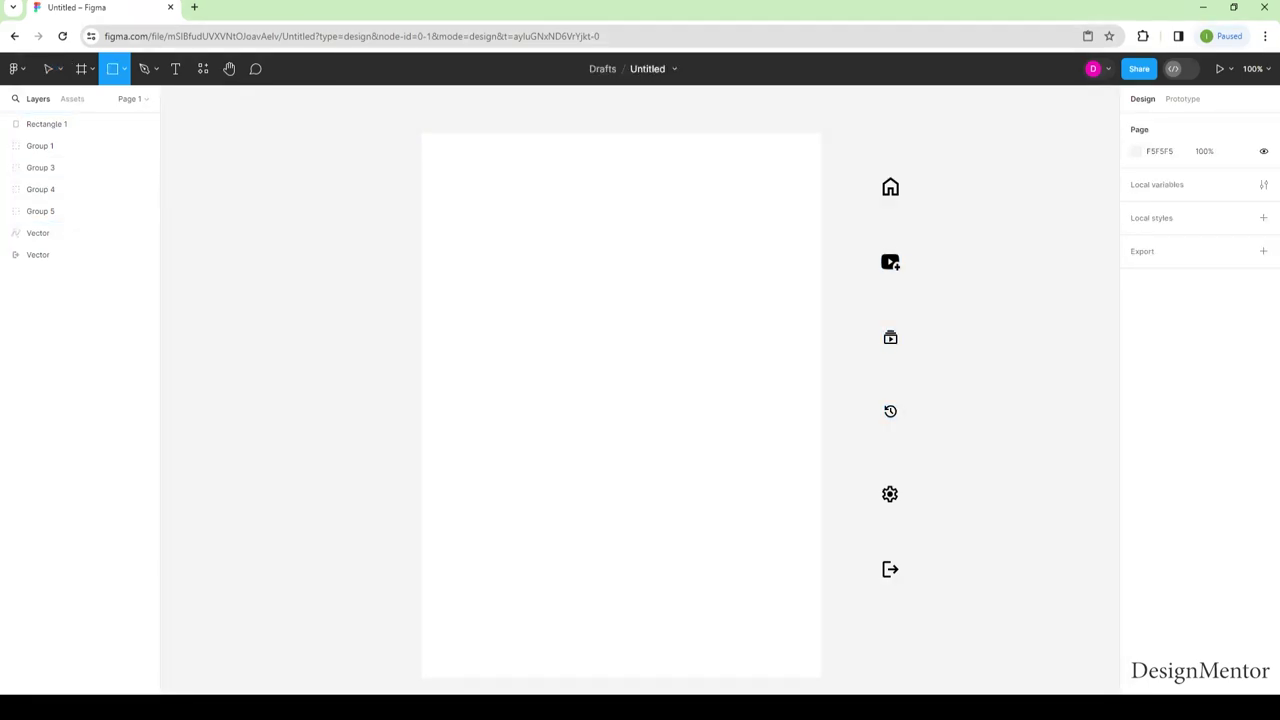
click(618, 264)
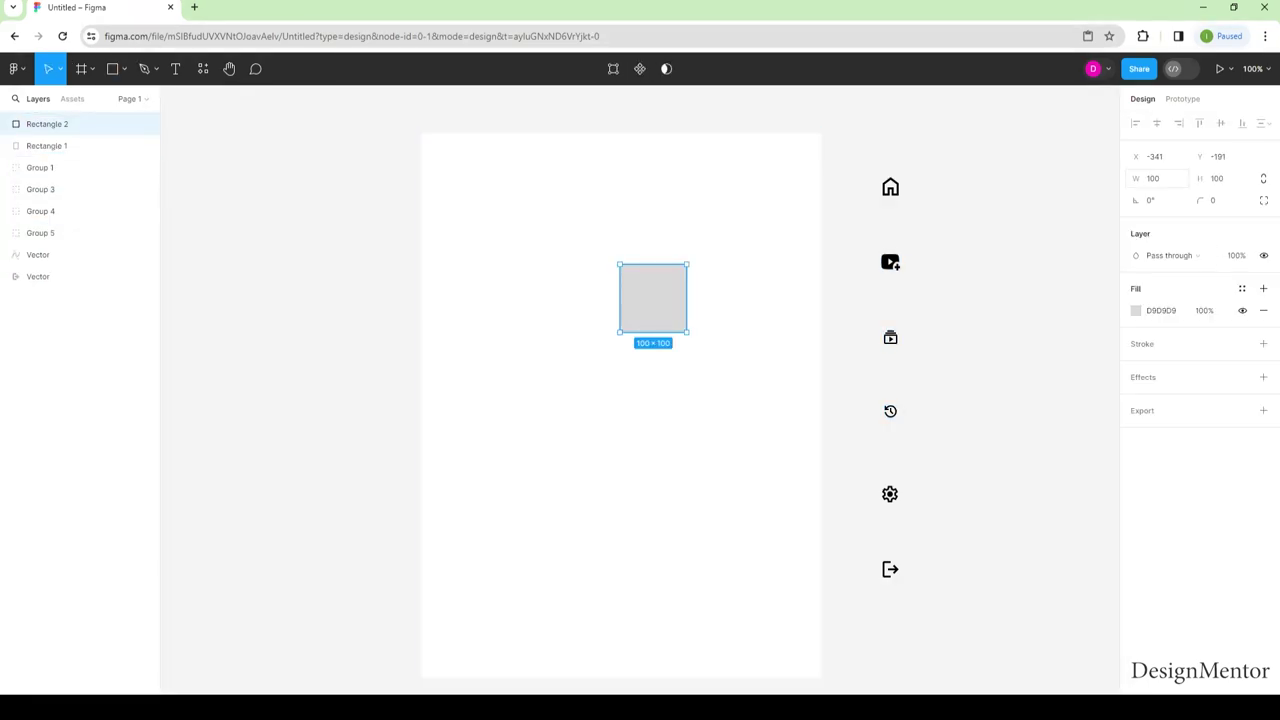
click(1136, 310)
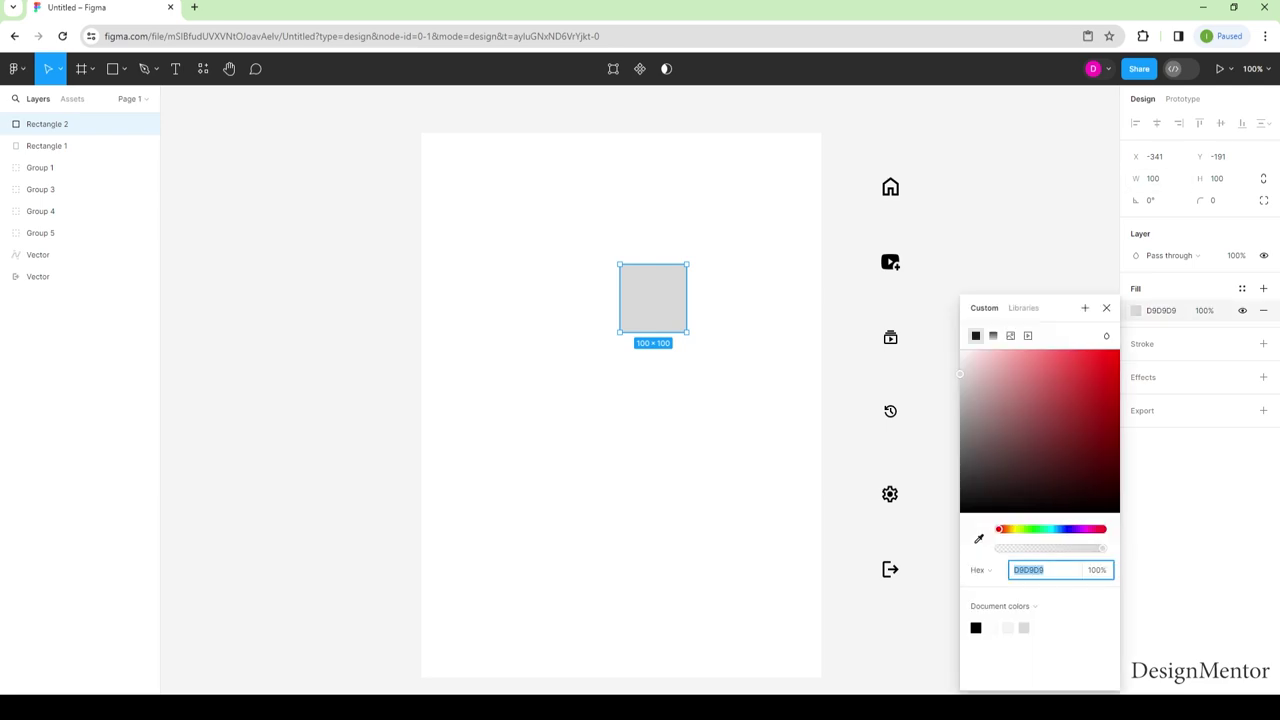
text(000000)
key(Return)
click(1155, 178)
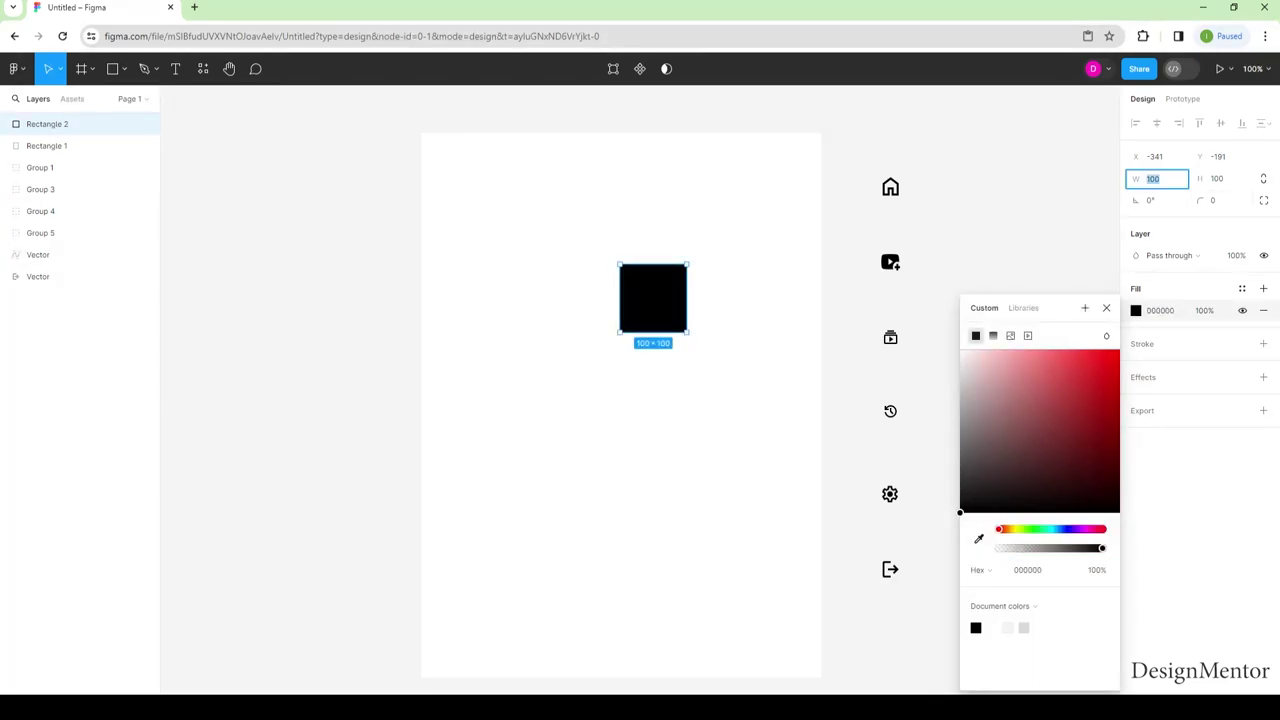
text(150)
key(Tab)
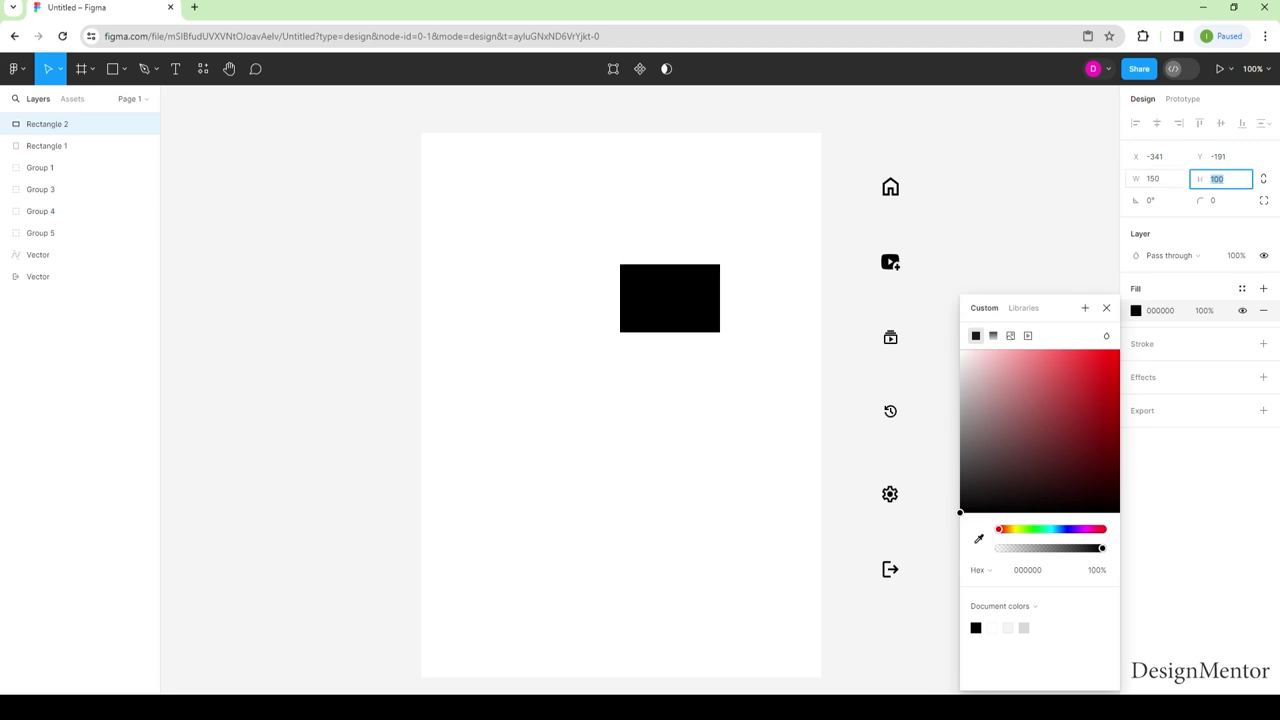
text(0)
key(Return)
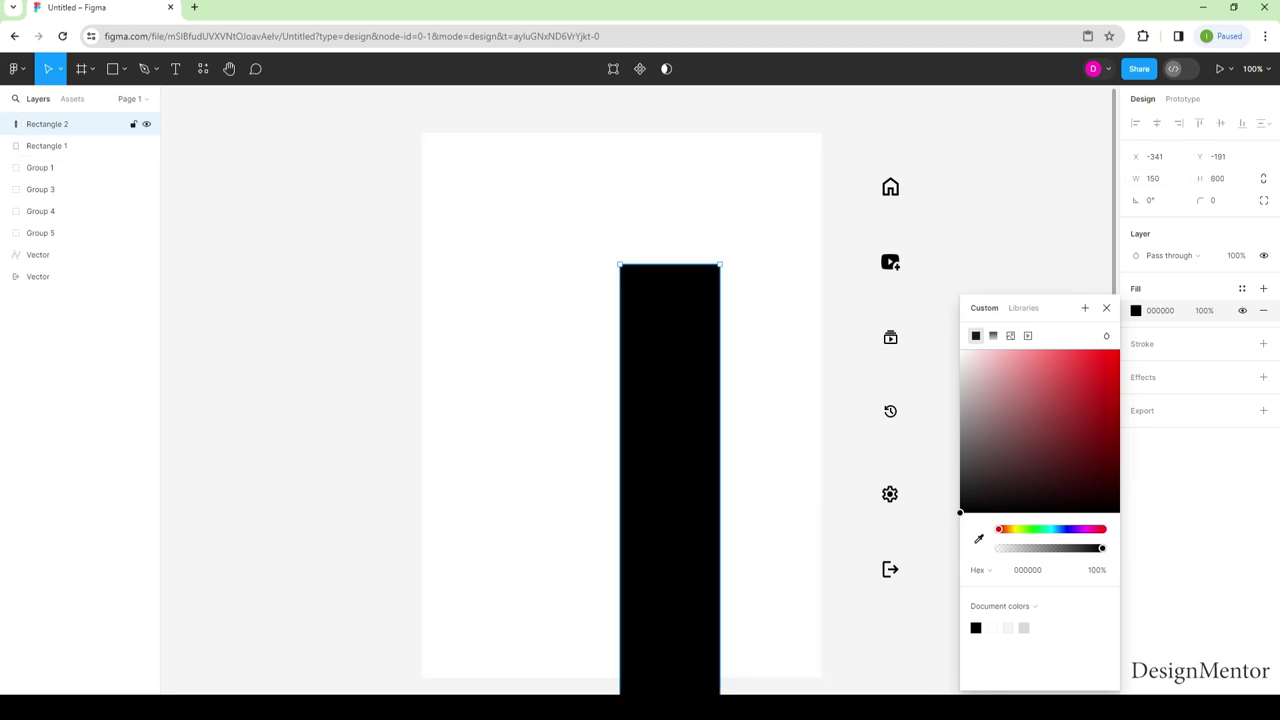
drag(670, 480, 471, 347)
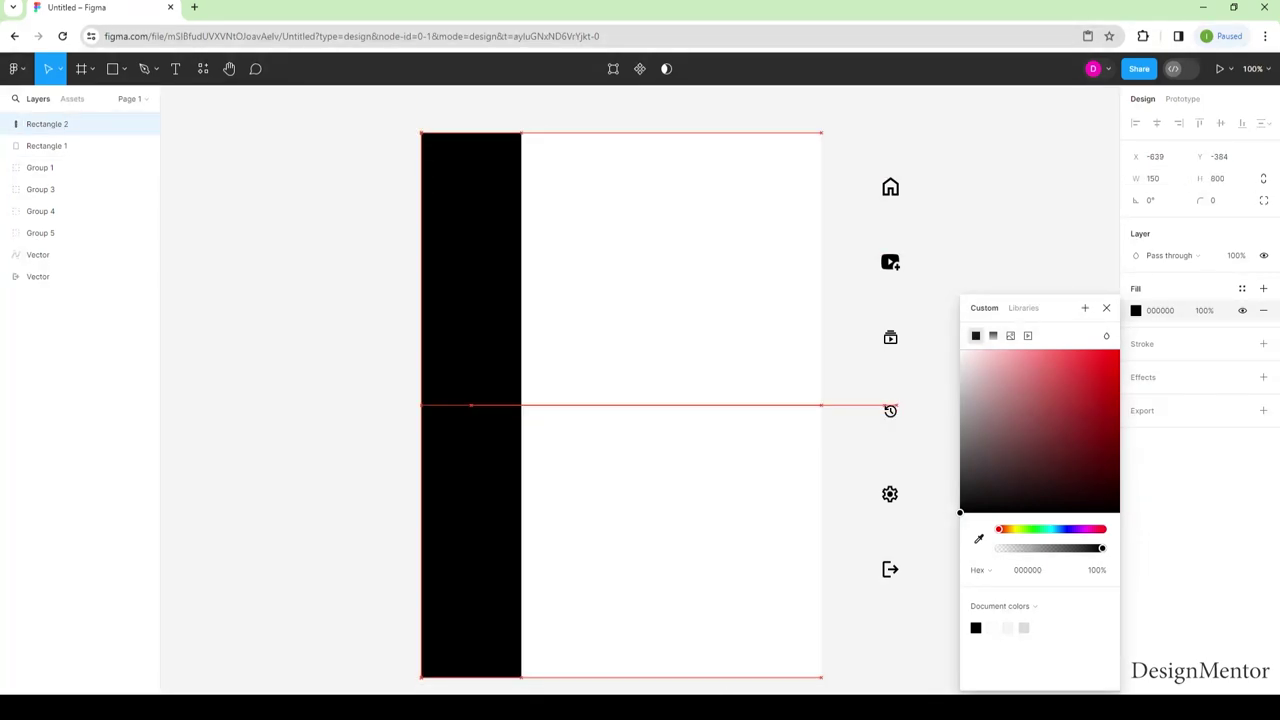
Step: Lock the white background rectangle in place
click(722, 316)
right_click(722, 316)
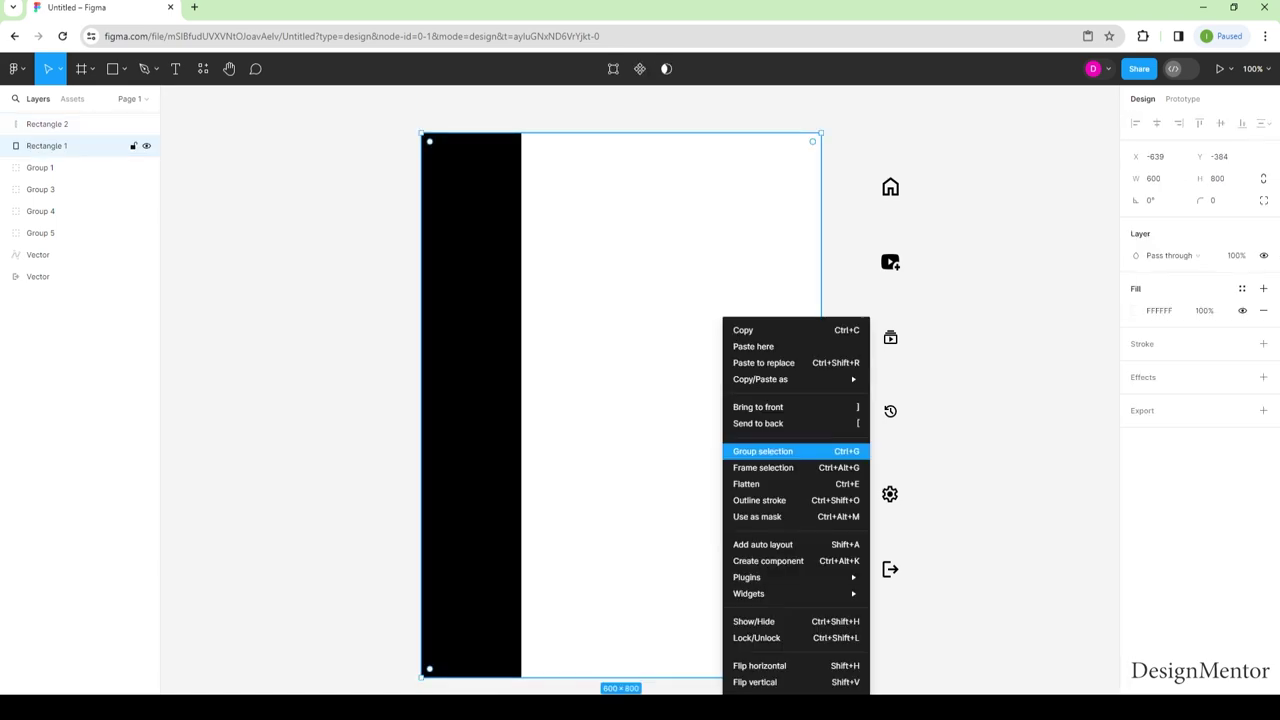
click(760, 637)
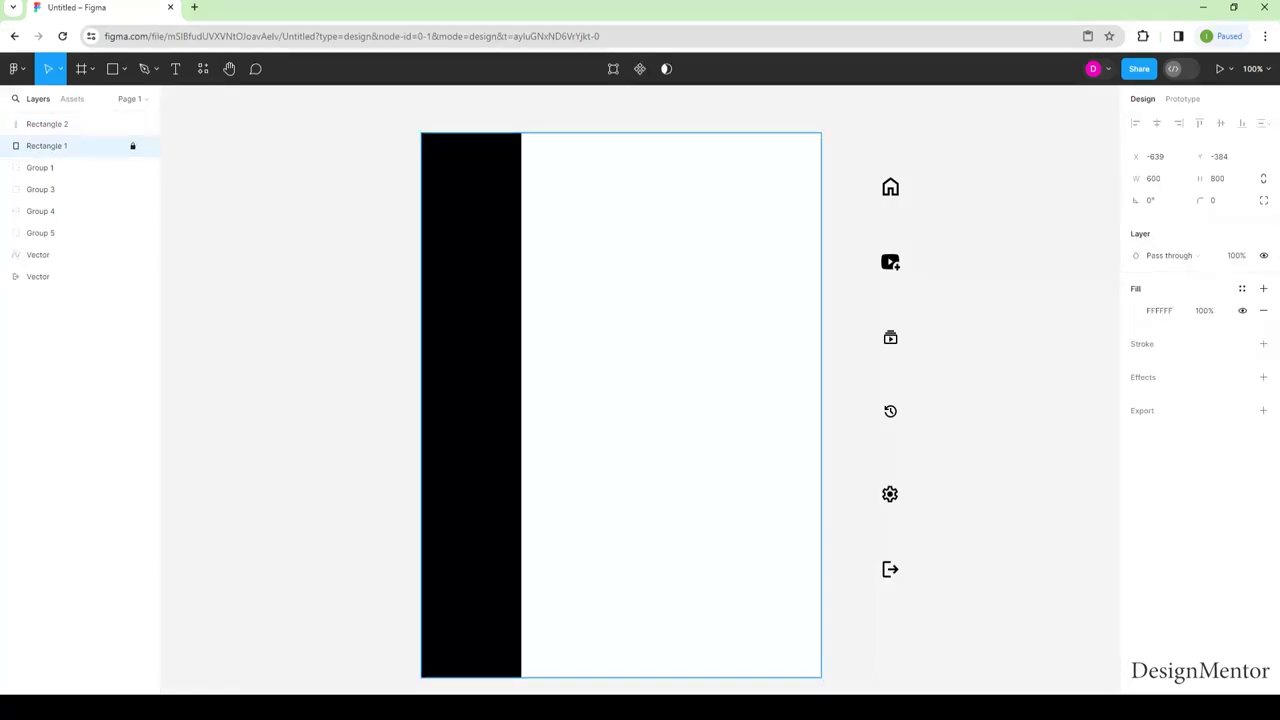
Step: Recolour the home icon group white FFFFFF
click(40, 167)
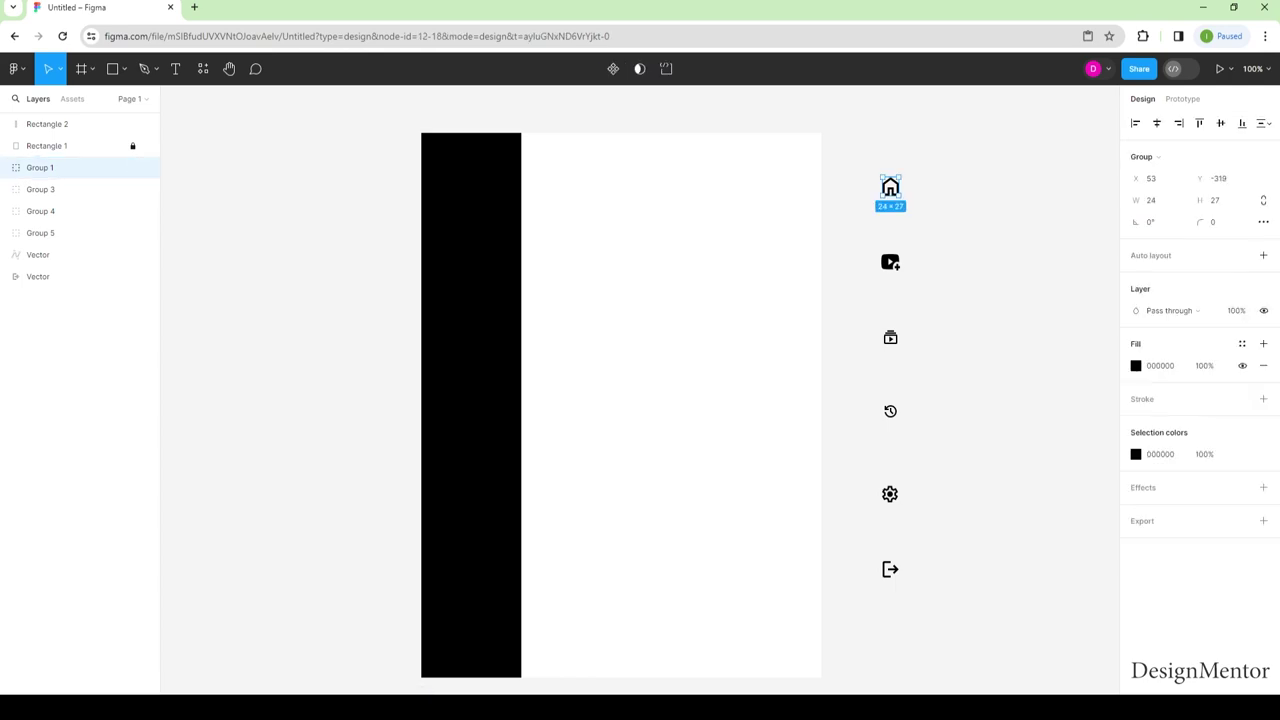
click(1135, 365)
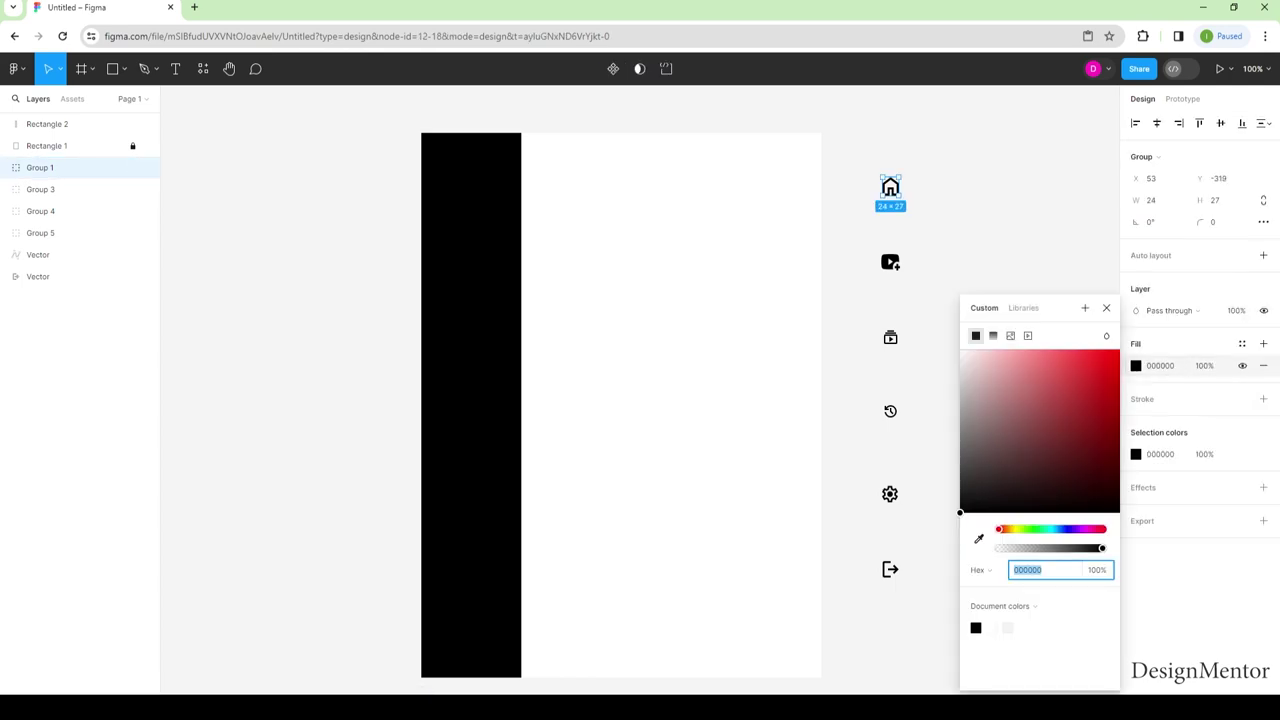
text(FFFFFF)
key(Return)
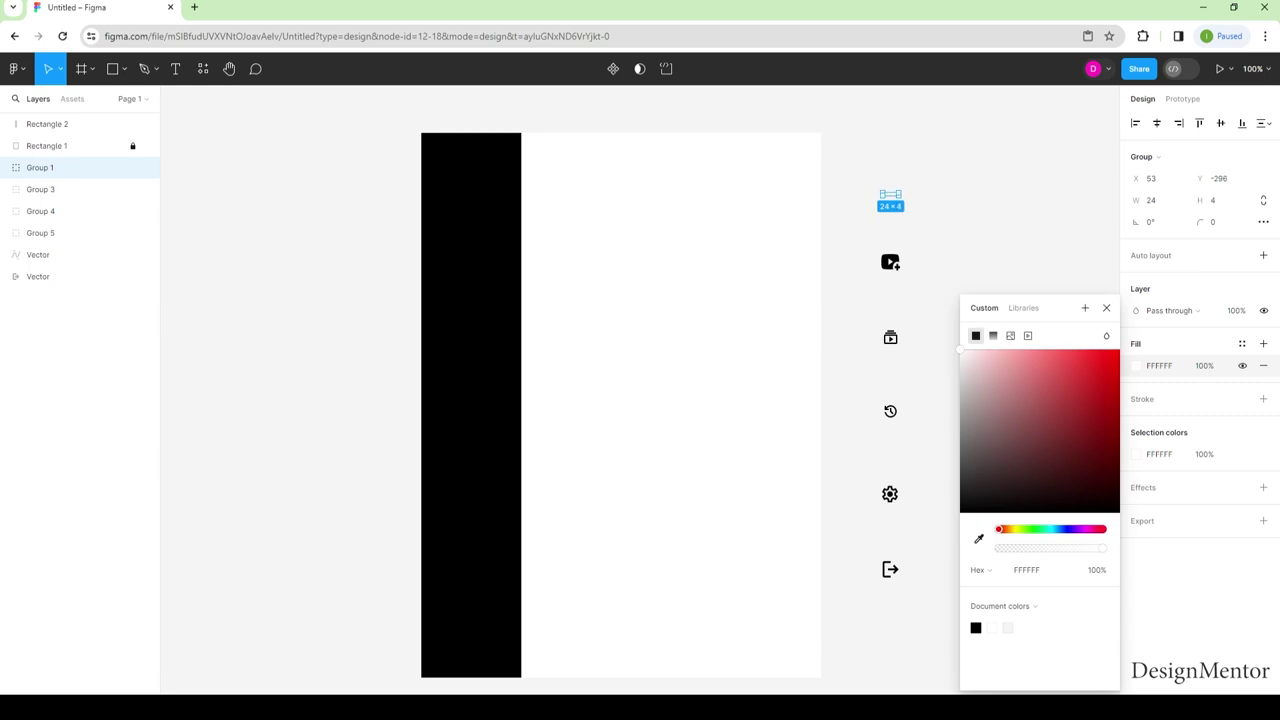
key(Escape)
click(40, 167)
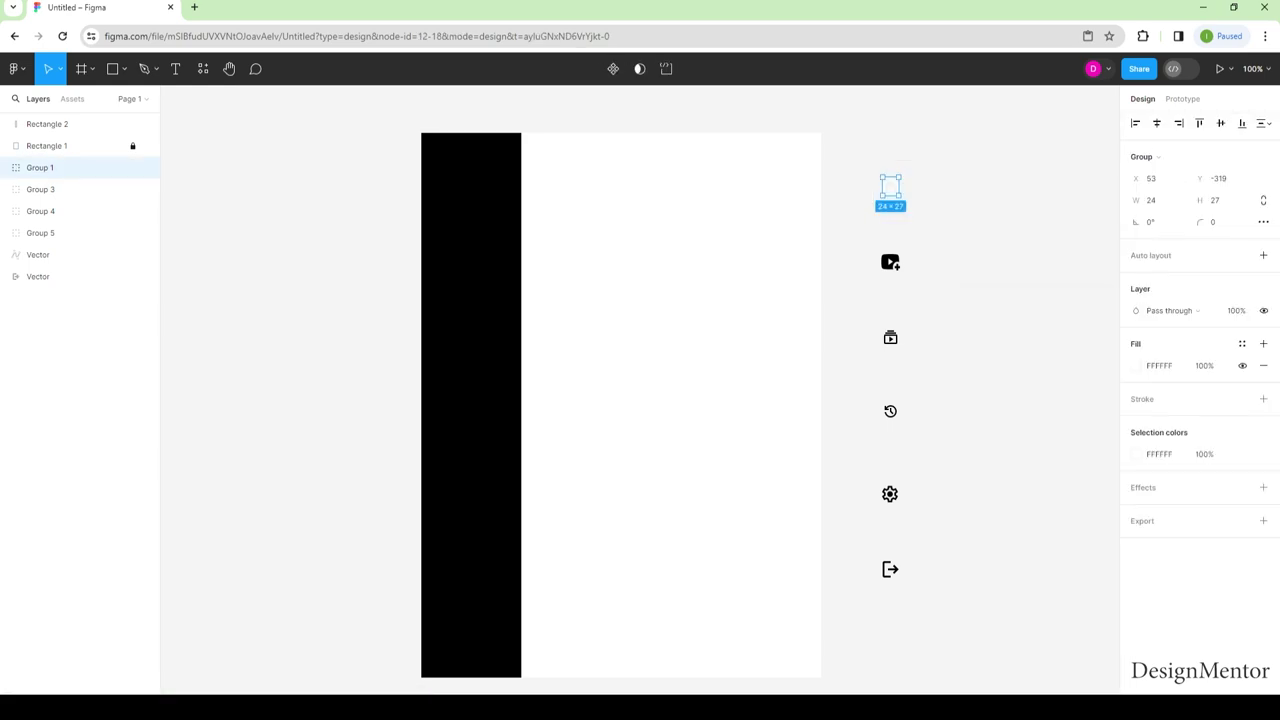
key(Escape)
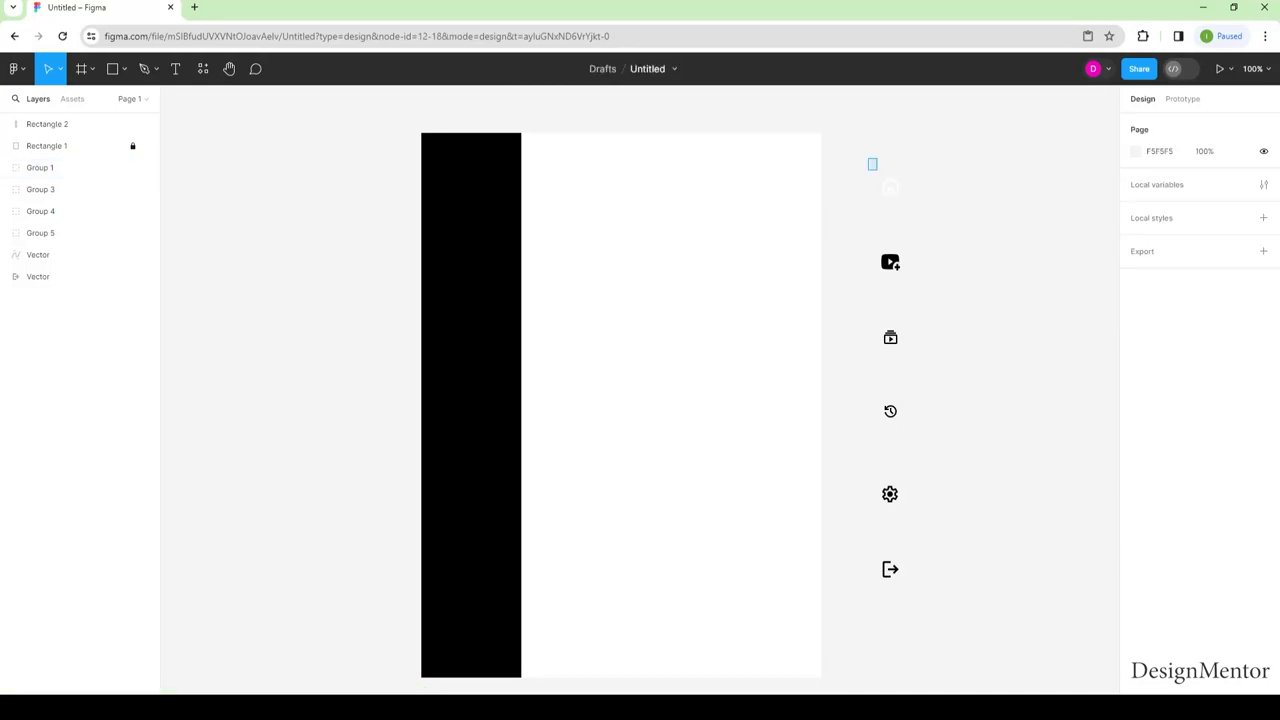
Step: Move the home icon so it sits centred near the top of the black rail
click(40, 167)
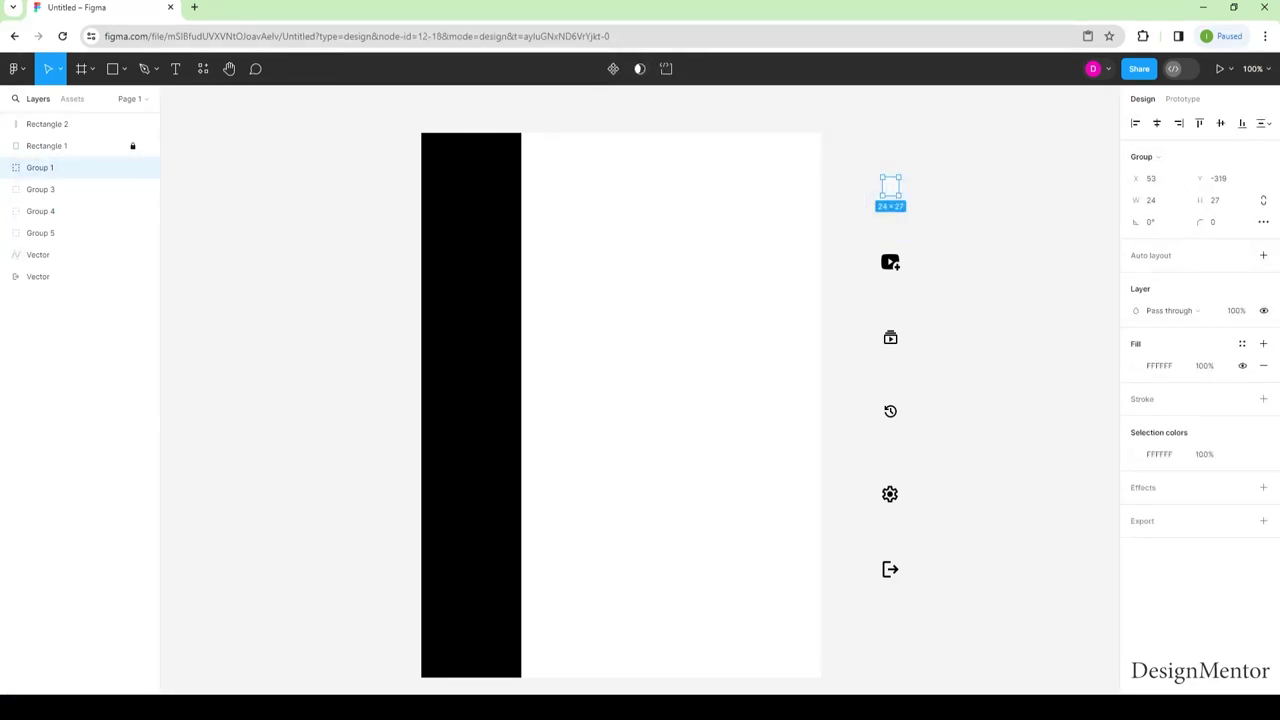
drag(890, 188, 836, 195)
key(ctrl+z)
key(ctrl+z)
key(ctrl+z)
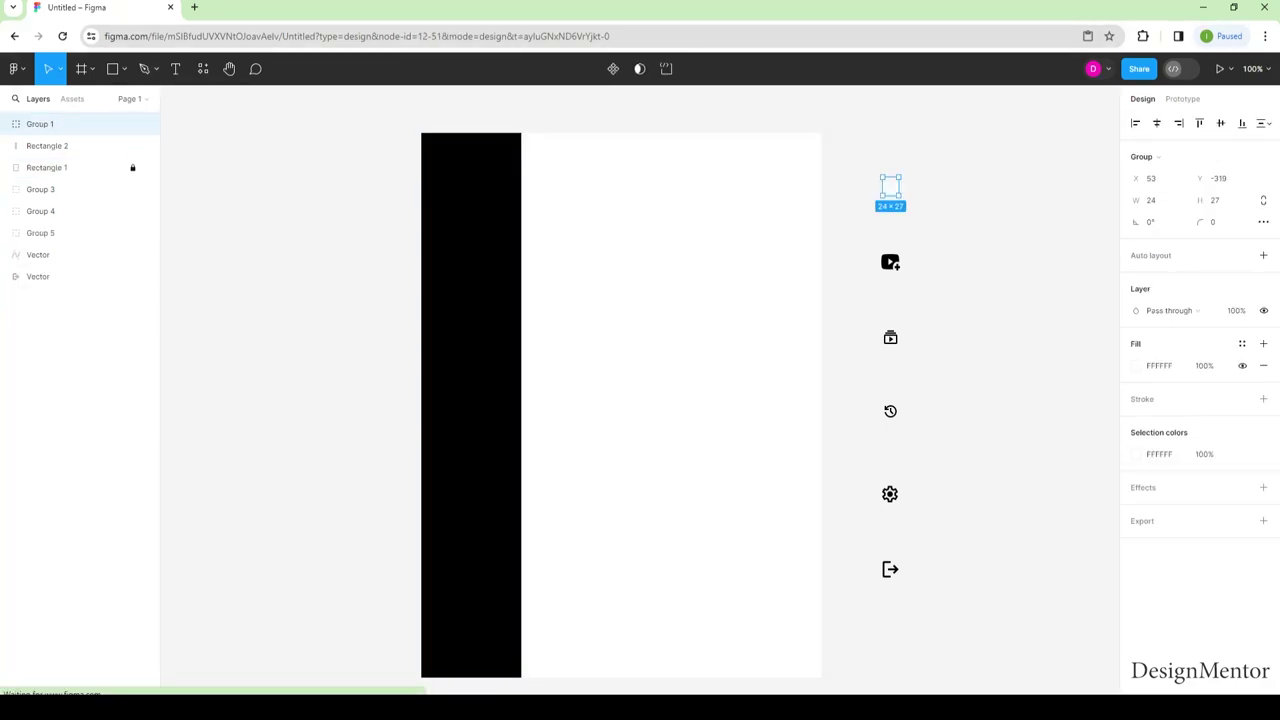
key(shift+Left)
key(shift+Left)
key(shift+Left)
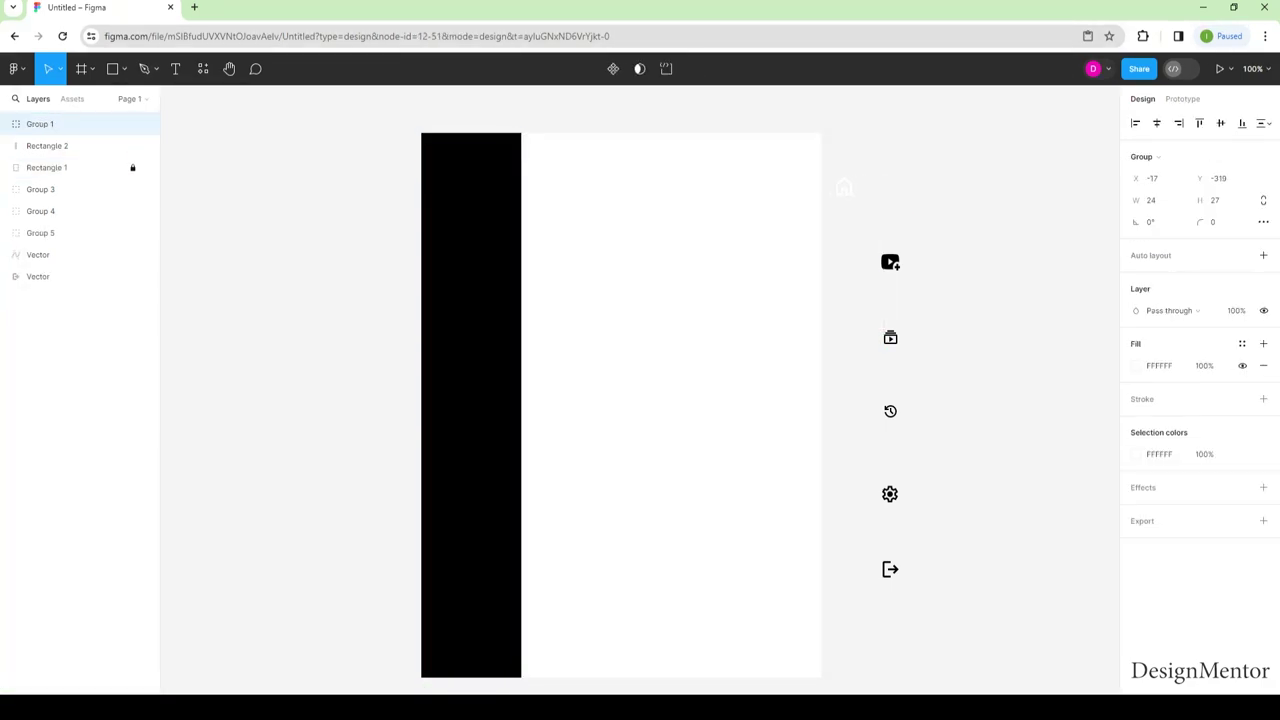
key(shift+Left)
key(shift+Left)
key(shift+Left)
key(shift+Left)
key(shift+Left)
key(shift+Left)
drag(737, 186, 471, 191)
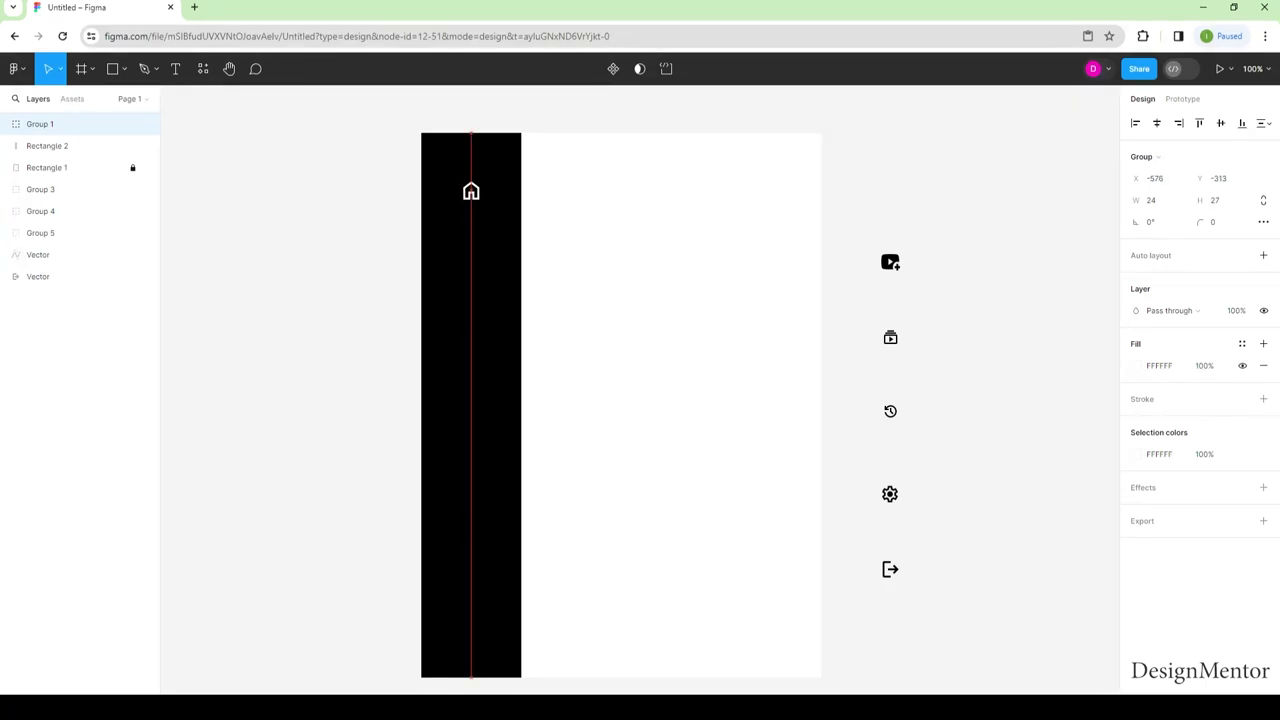
drag(471, 191, 471, 191)
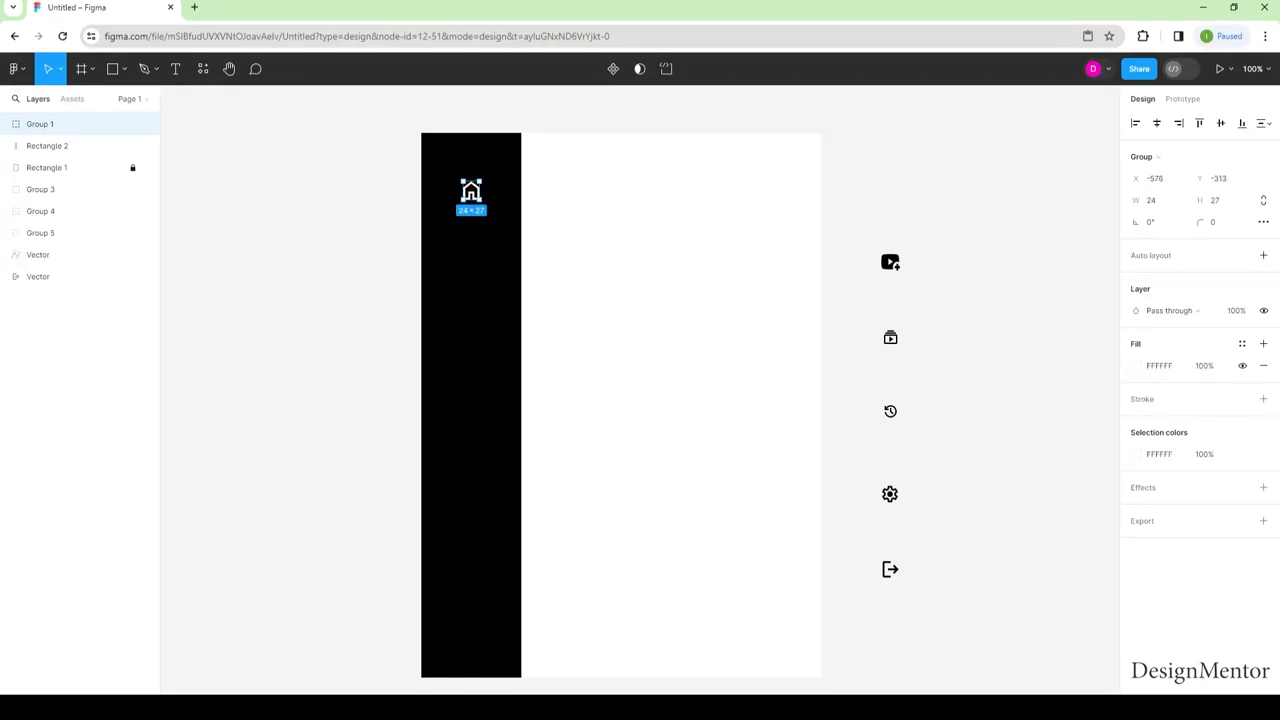
key(Escape)
click(40, 124)
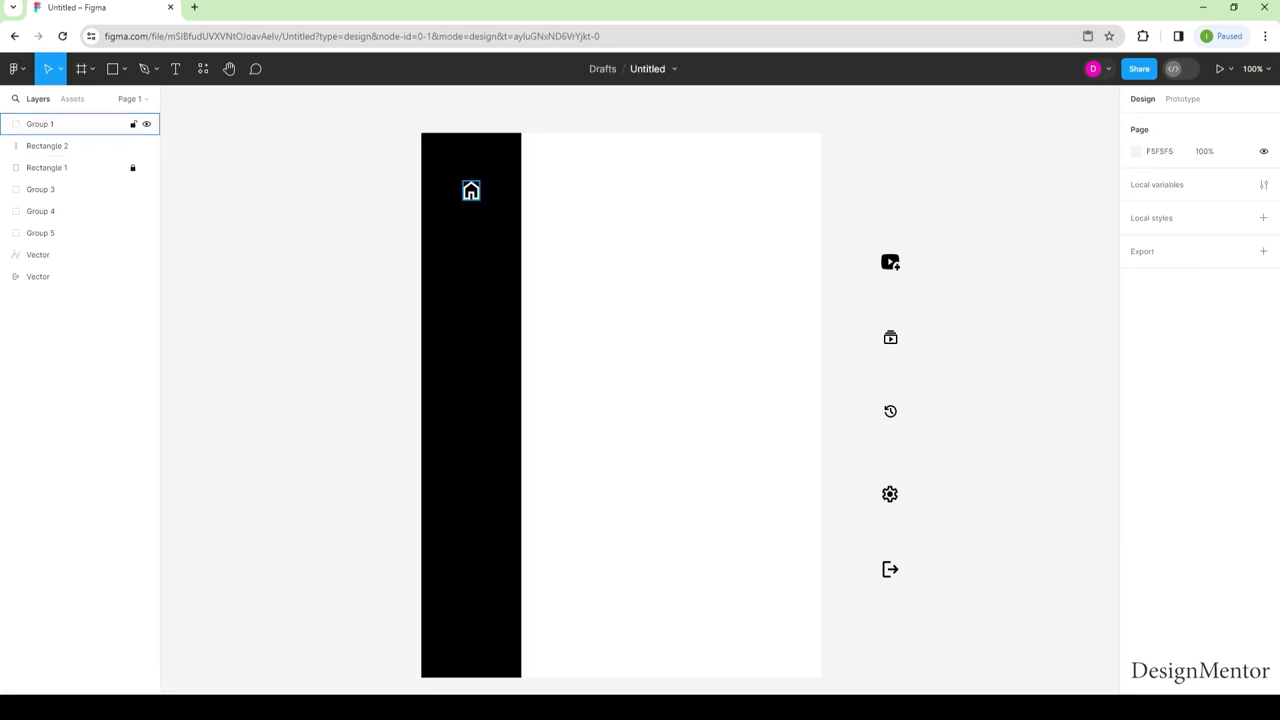
key(Escape)
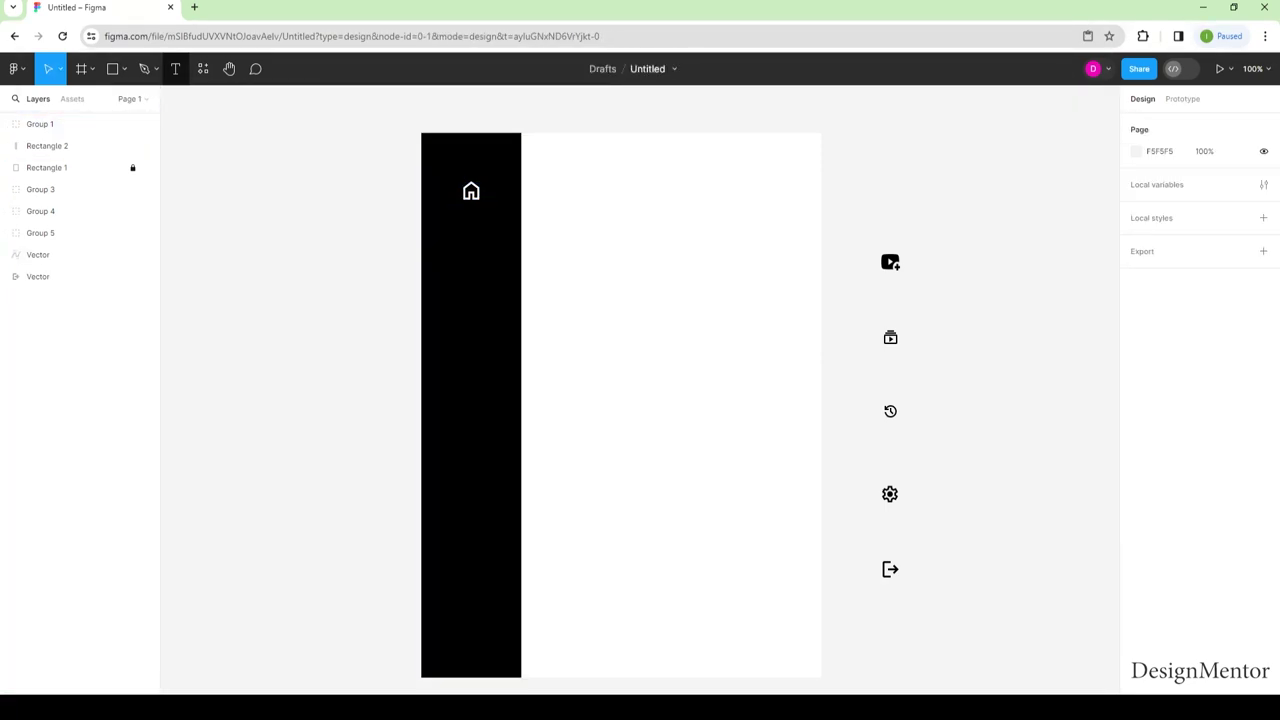
Step: Create a HOME text label with a white FFFFFF fill
click(175, 68)
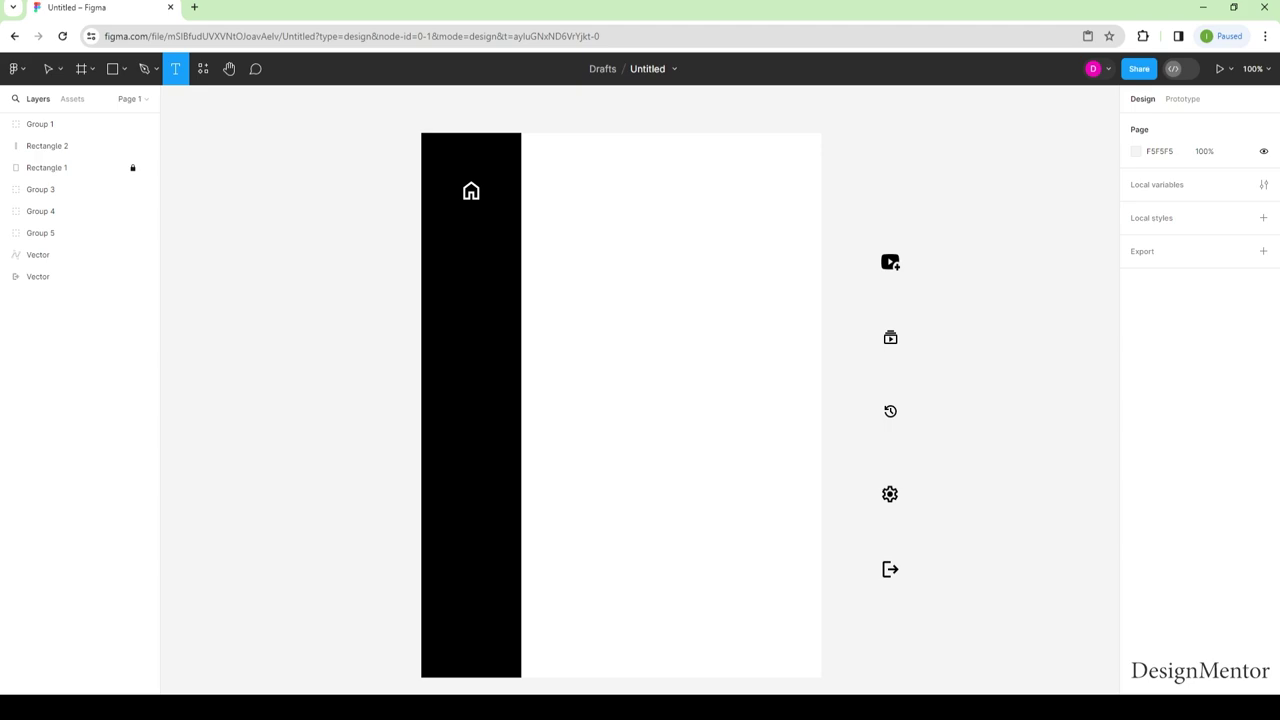
key(Escape)
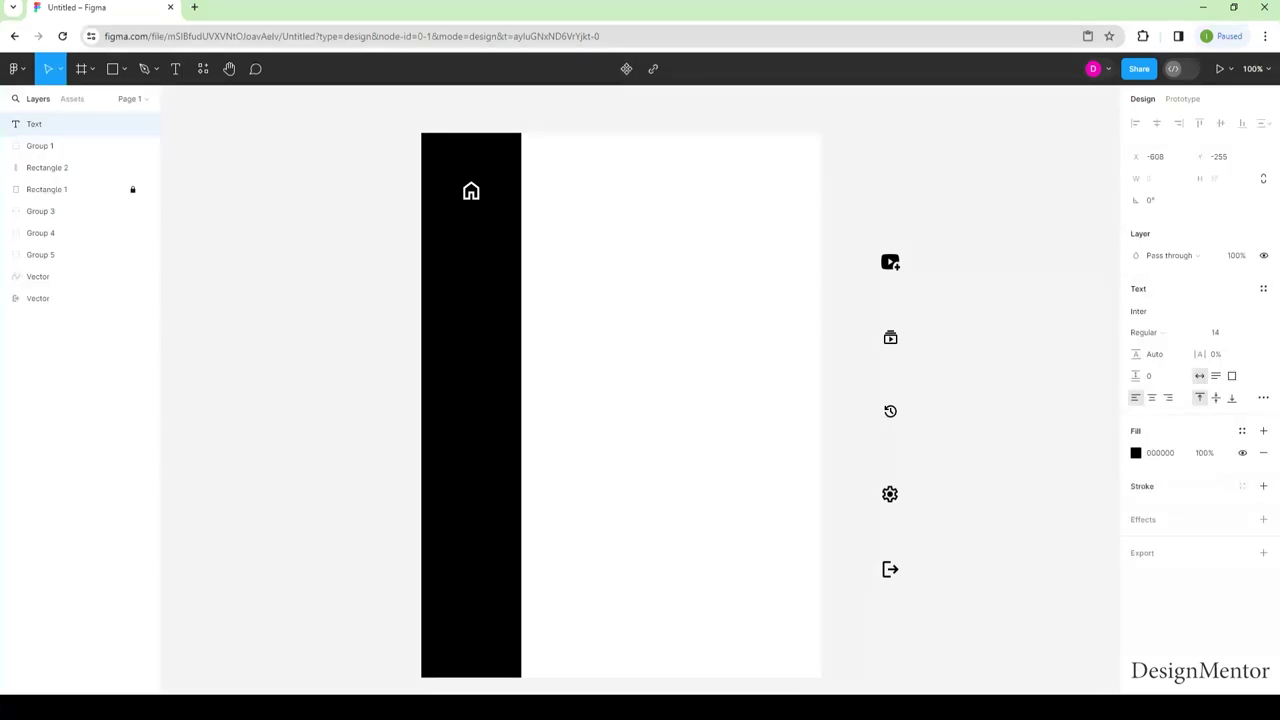
click(1135, 452)
text(FFFFFF)
key(Return)
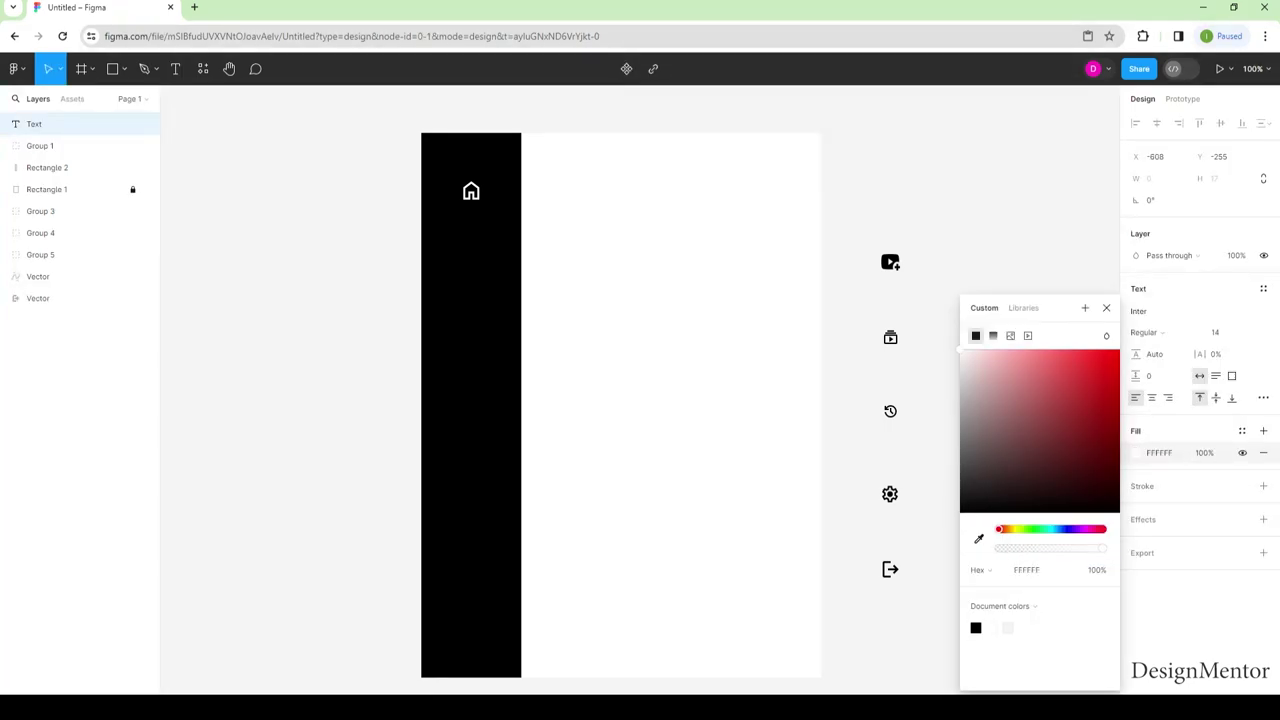
key(Escape)
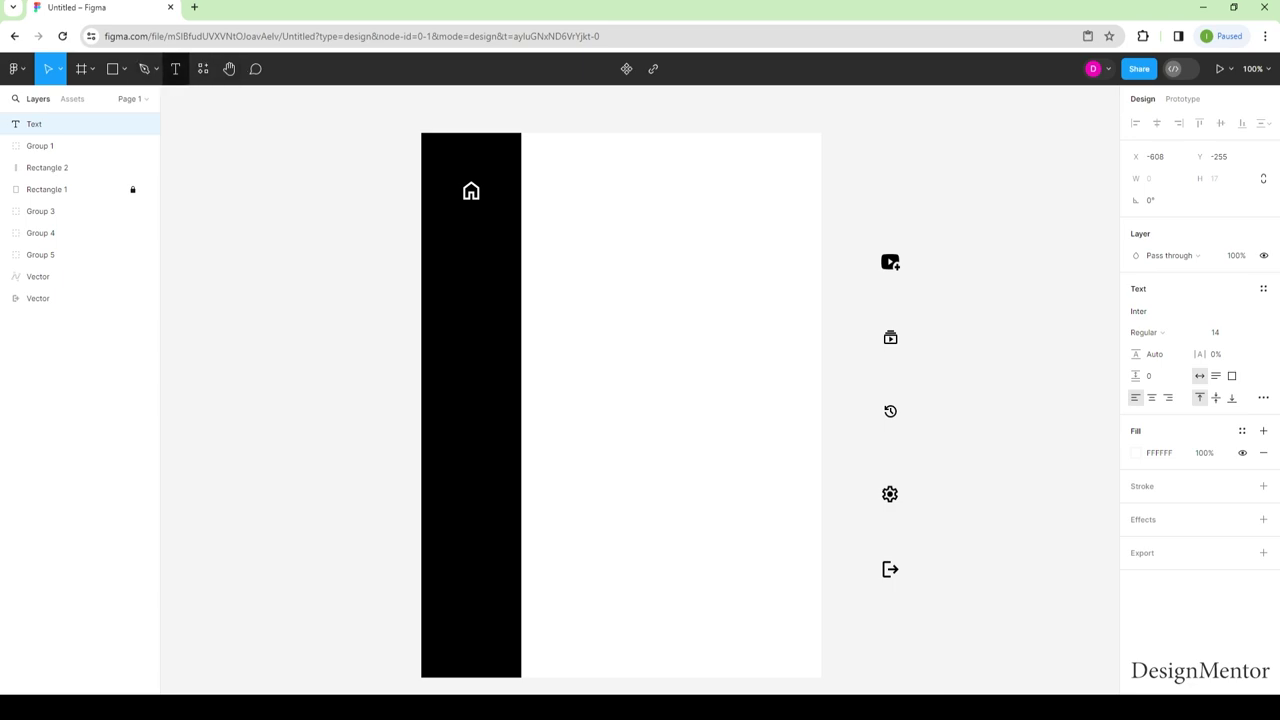
key(t)
key(Escape)
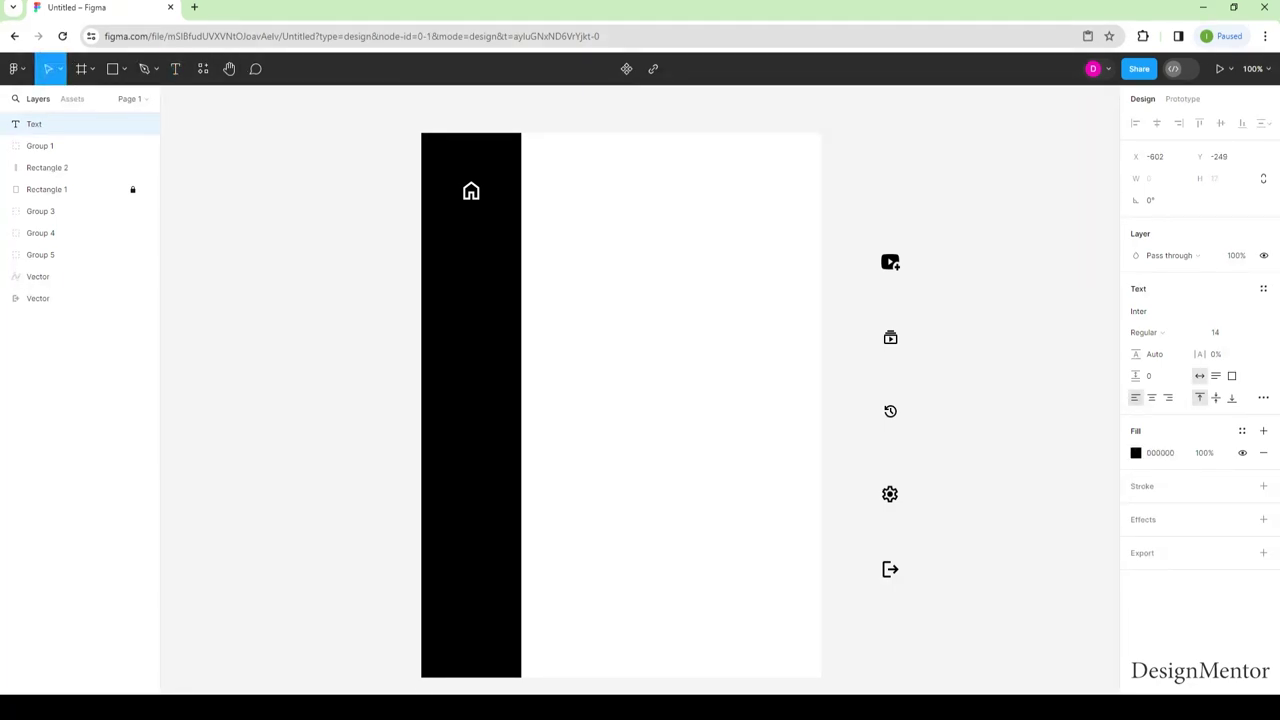
text(HOME)
key(Return)
click(1135, 453)
text(FFFFFF)
key(Return)
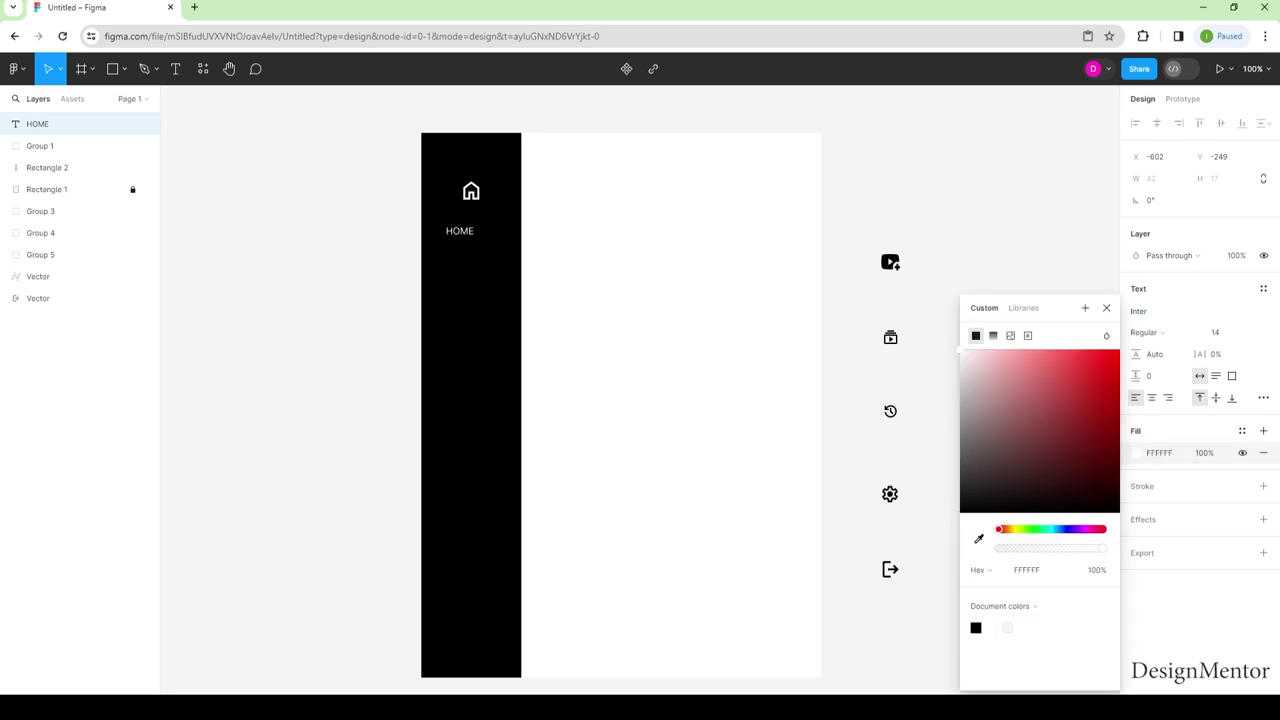
key(Escape)
key(Escape)
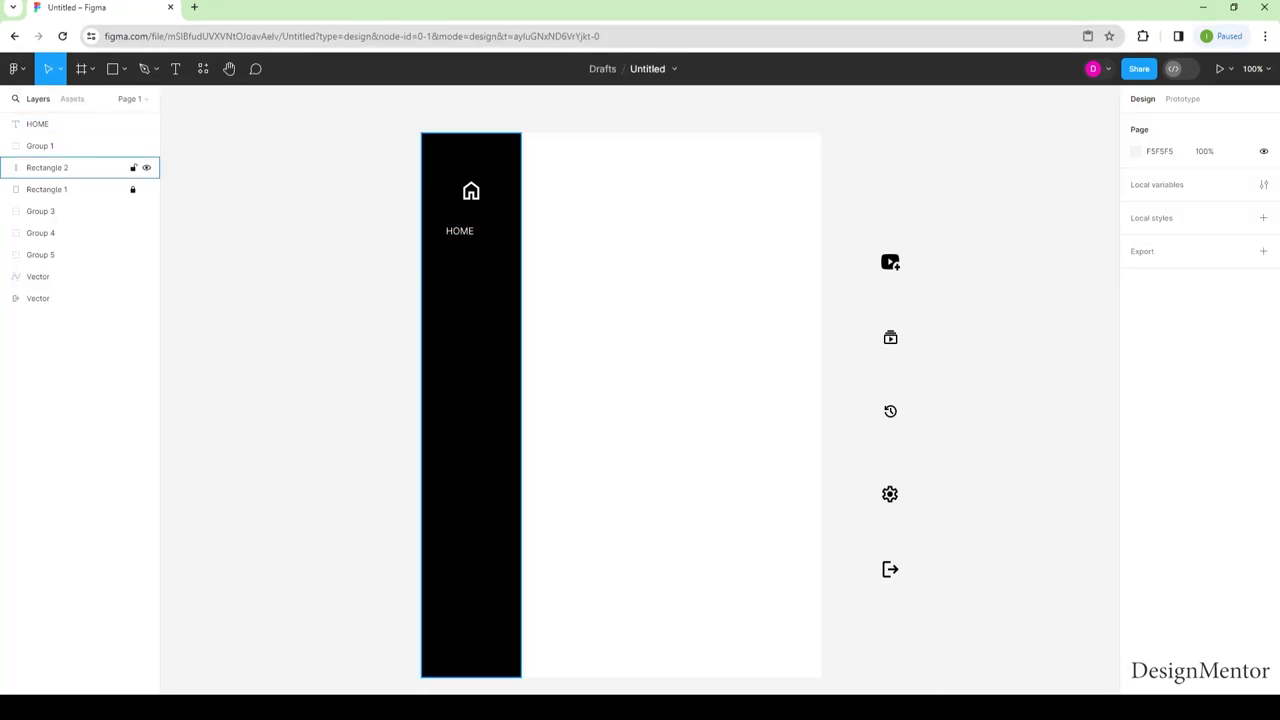
Step: Centre HOME under the home icon, then duplicate the icon-and-label pair lower on the rail
click(80, 124)
drag(460, 231, 472, 217)
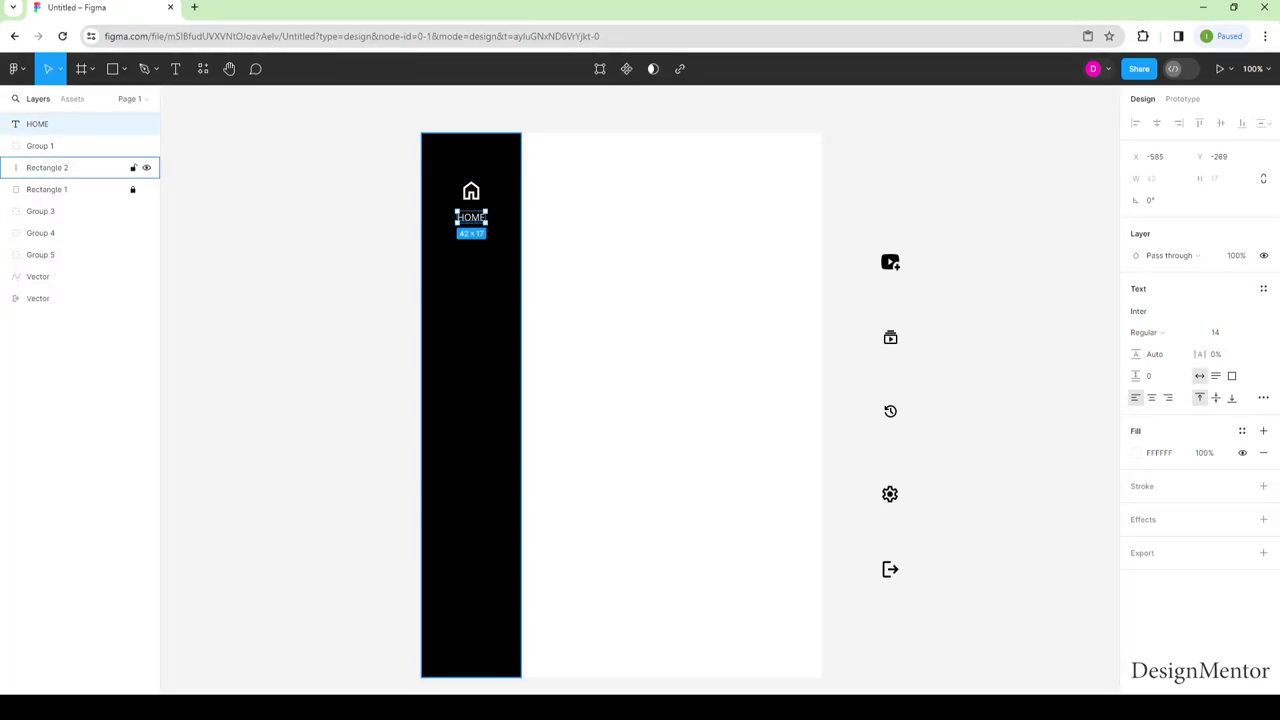
click(60, 146)
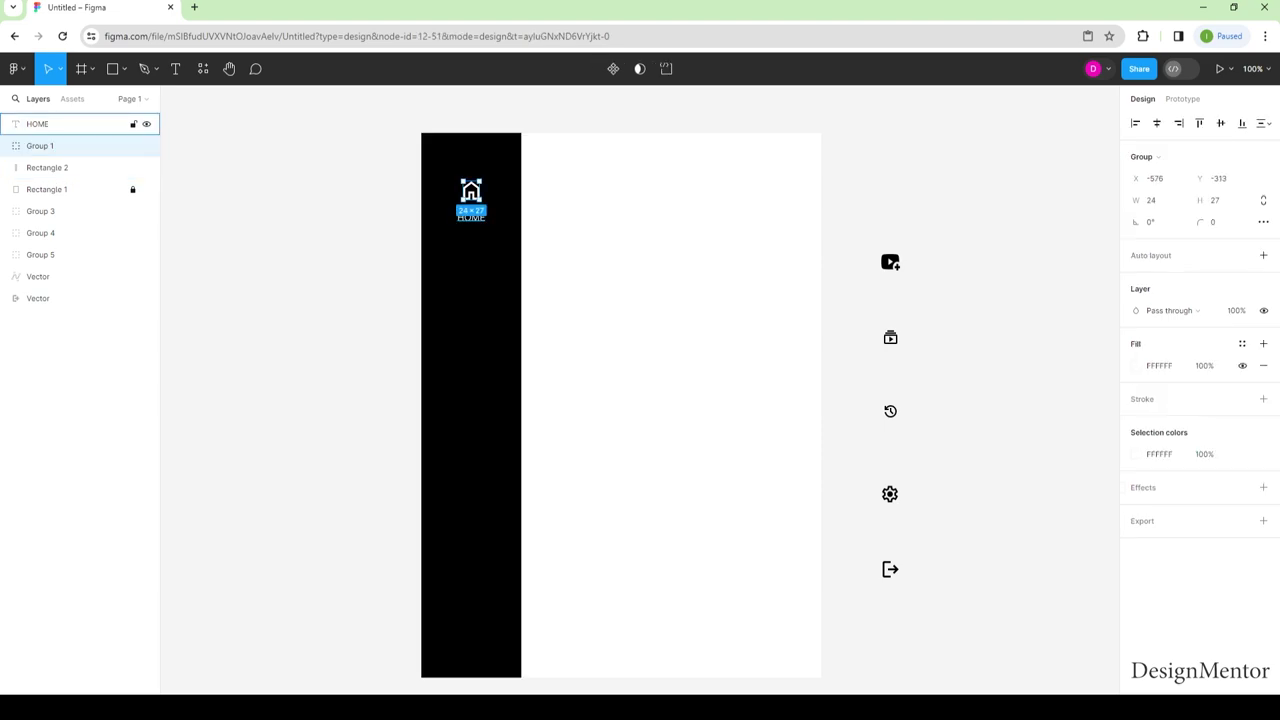
shift+click(60, 124)
drag(471, 205, 471, 273)
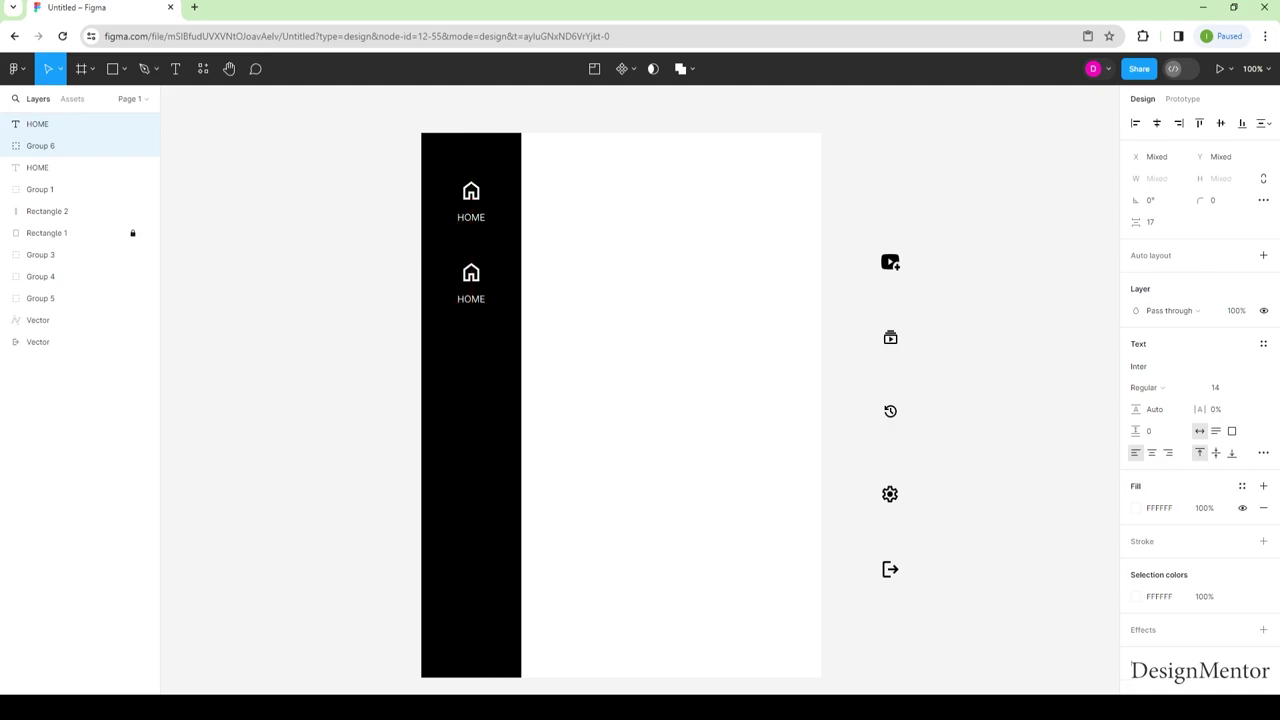
Step: Nudge the duplicated HOME label up closer to its icon
key(Escape)
click(60, 167)
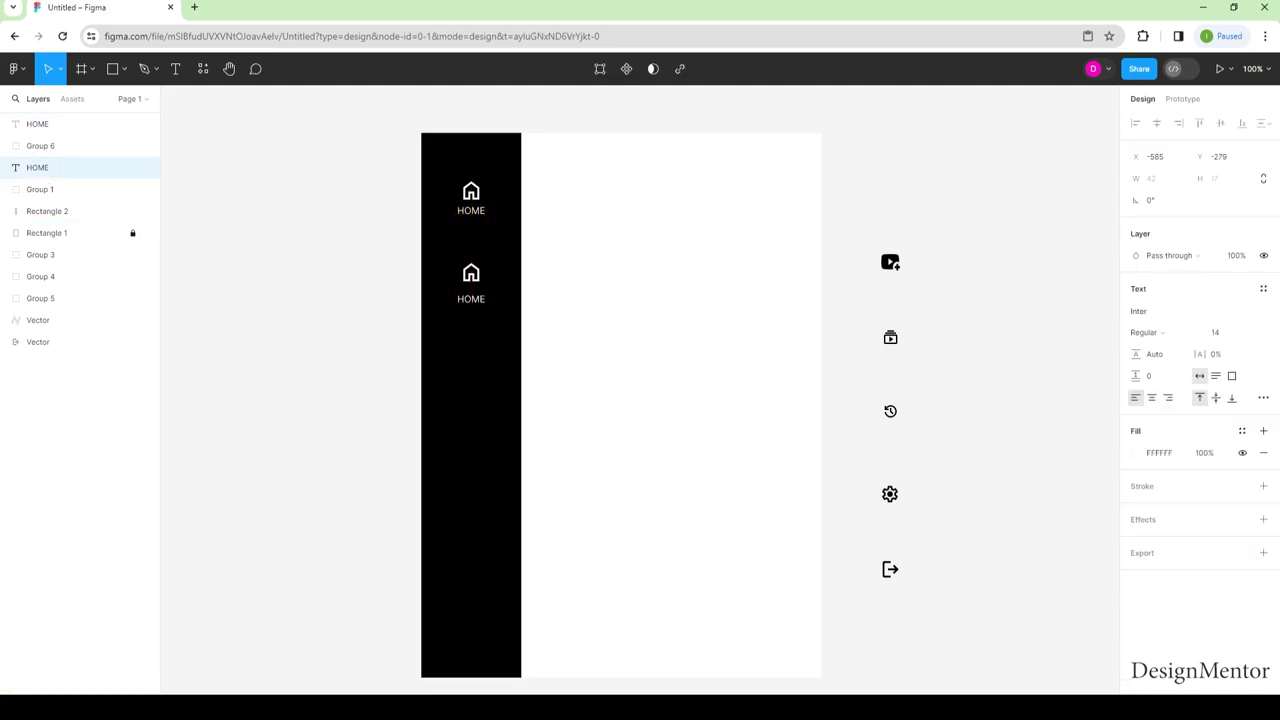
drag(471, 298, 471, 291)
Step: Recolour the YouTube icon white FFFFFF
click(40, 254)
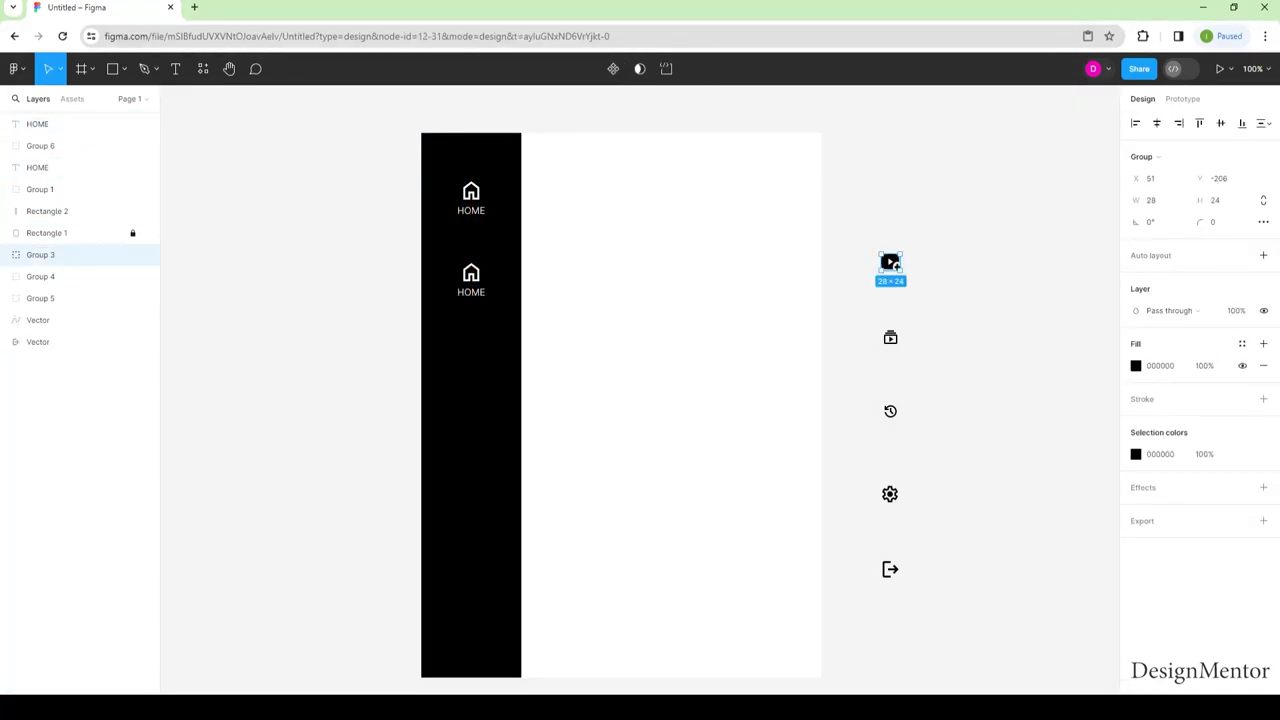
click(1138, 365)
text(FFFFFF)
key(Return)
key(Escape)
click(40, 254)
Step: Place the YouTube icon in the second rail entry, replacing the copied home icon
drag(40, 254, 40, 211)
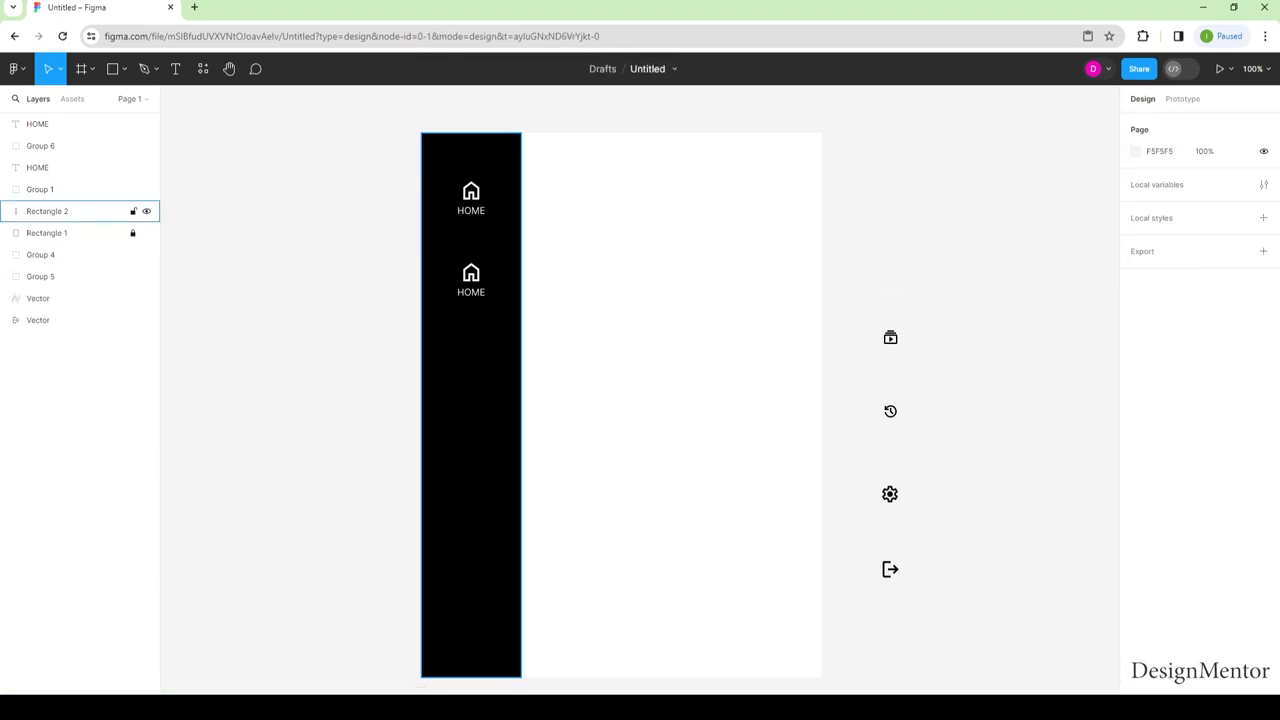
drag(870, 262, 770, 262)
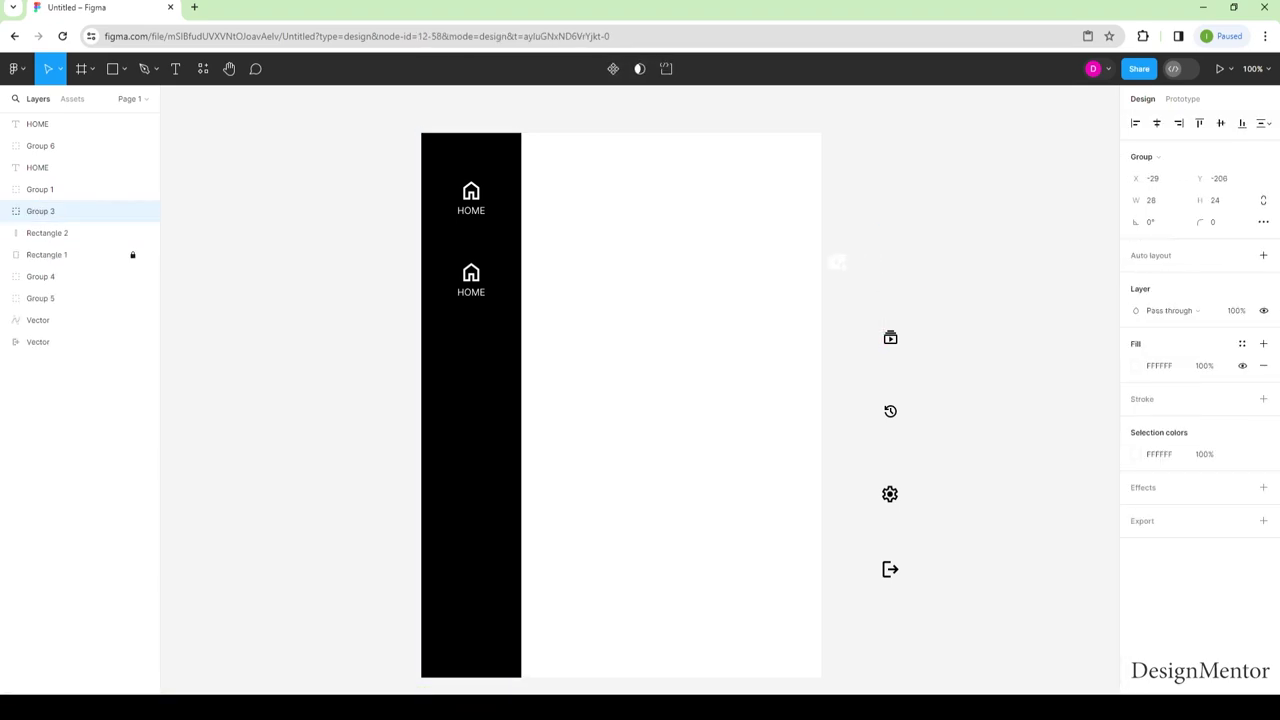
key(shift+Left)
key(shift+Left)
key(shift+Left)
key(shift+Left)
key(shift+Left)
key(shift+Left)
key(shift+Left)
key(shift+Left)
key(shift+Down)
mouse_move(476, 275)
mouse_down()
mouse_move(487, 275)
mouse_move(476, 276)
mouse_up()
click(477, 275)
key(Delete)
click(477, 275)
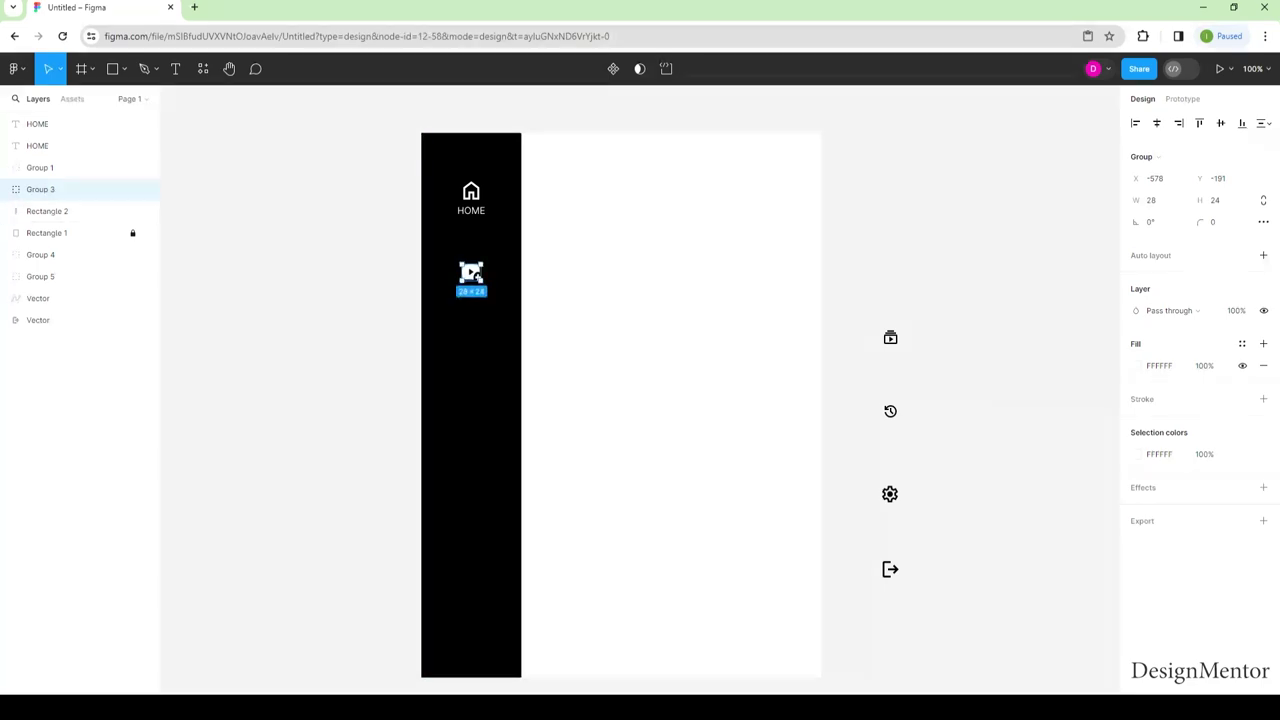
key(Escape)
Step: Rename the second label to YOU TUBE and centre it on the rail
click(40, 124)
key(Return)
text(YO)
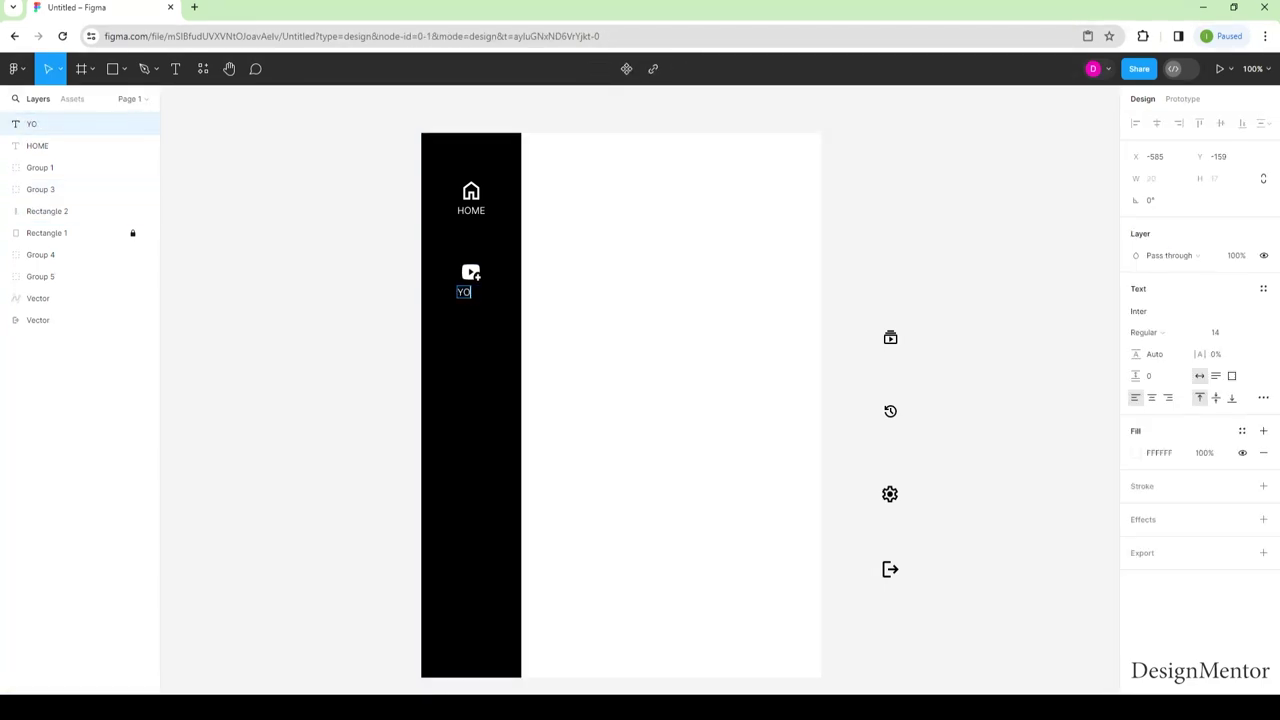
text(UTU)
key(Escape)
key(Left)
key(Left)
key(Left)
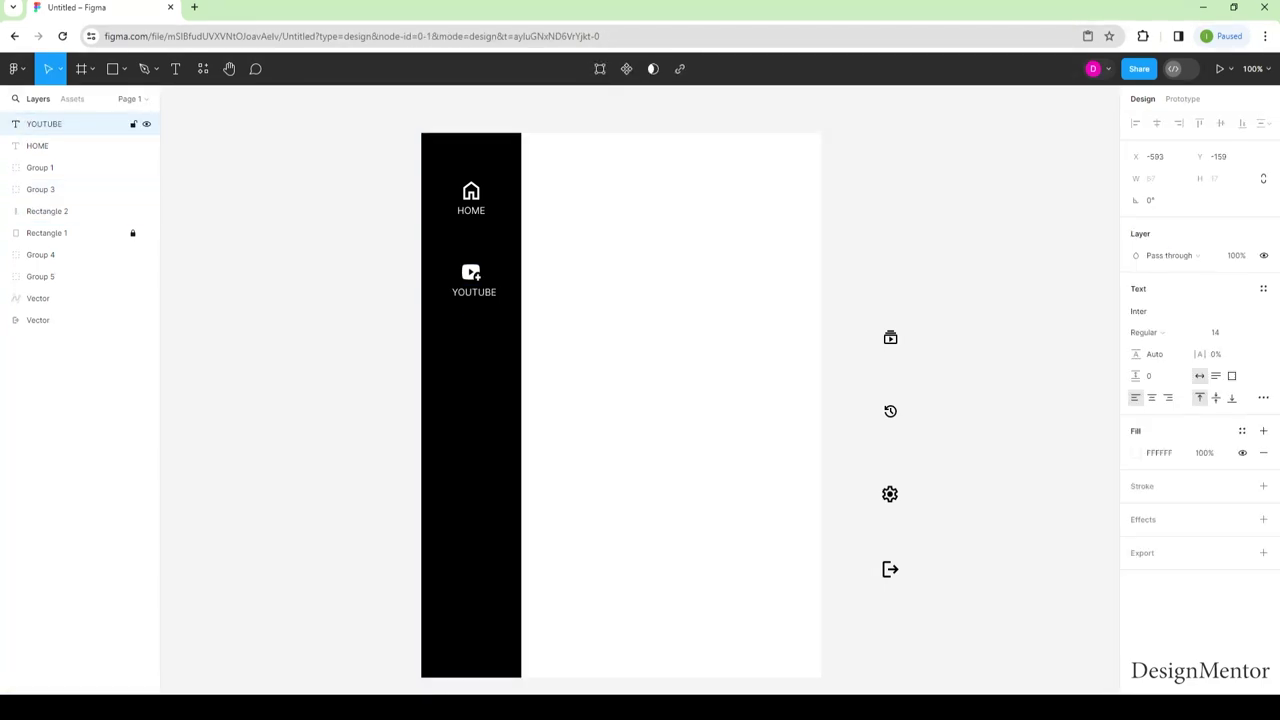
key(Left)
key(Left)
key(Left)
key(Left)
key(Left)
key(Left)
key(Left)
key(Left)
click(47, 211)
shift+click(44, 123)
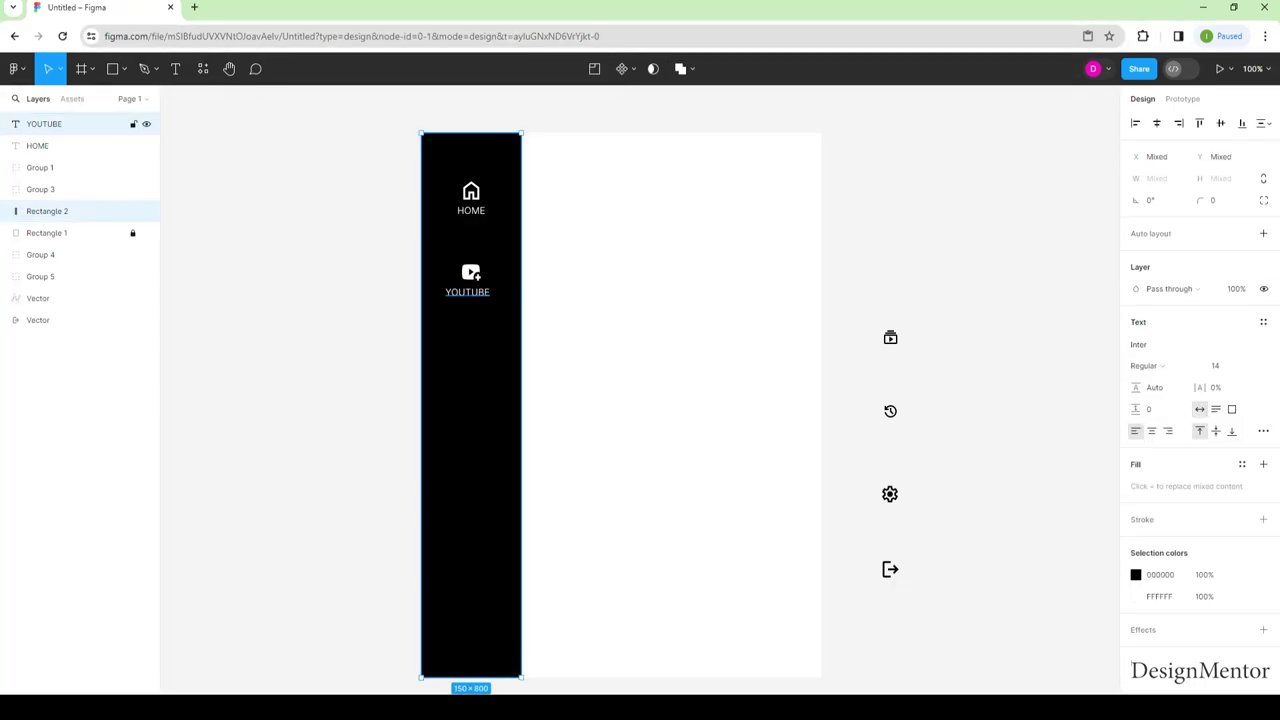
double_click(470, 291)
shift+click(47, 211)
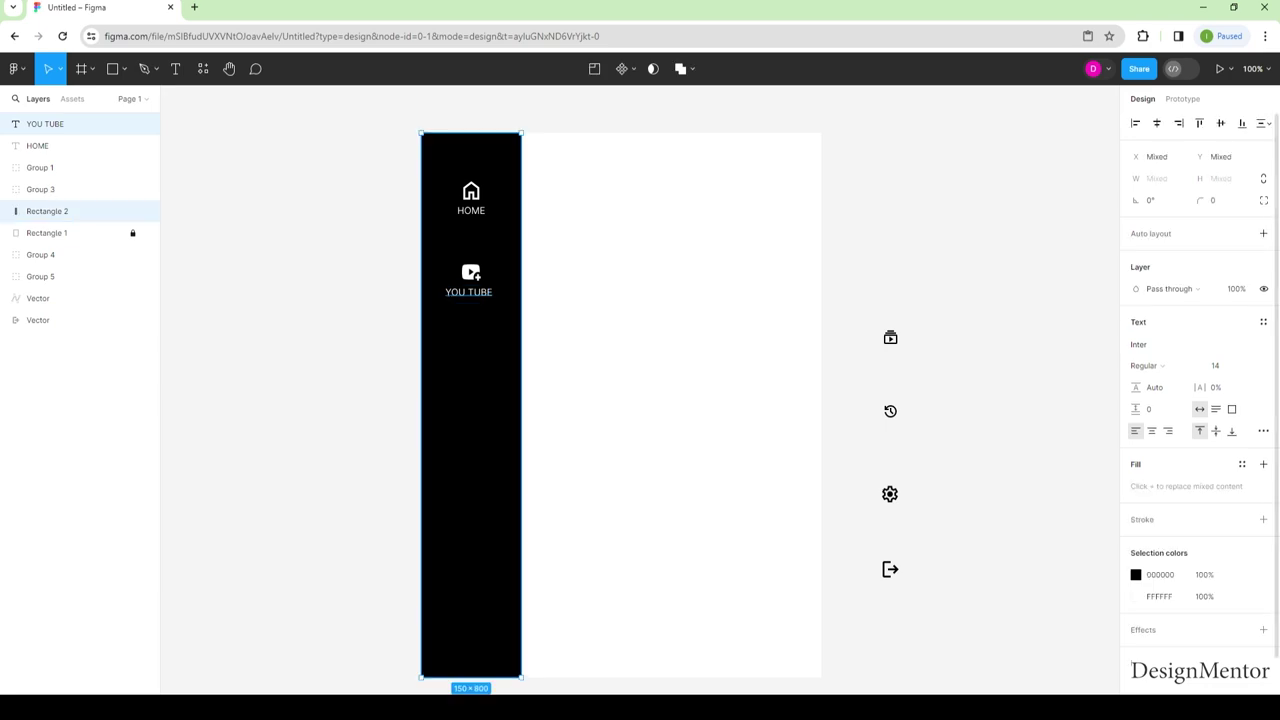
key(Escape)
Step: Duplicate the YouTube icon and label further down the rail
click(471, 272)
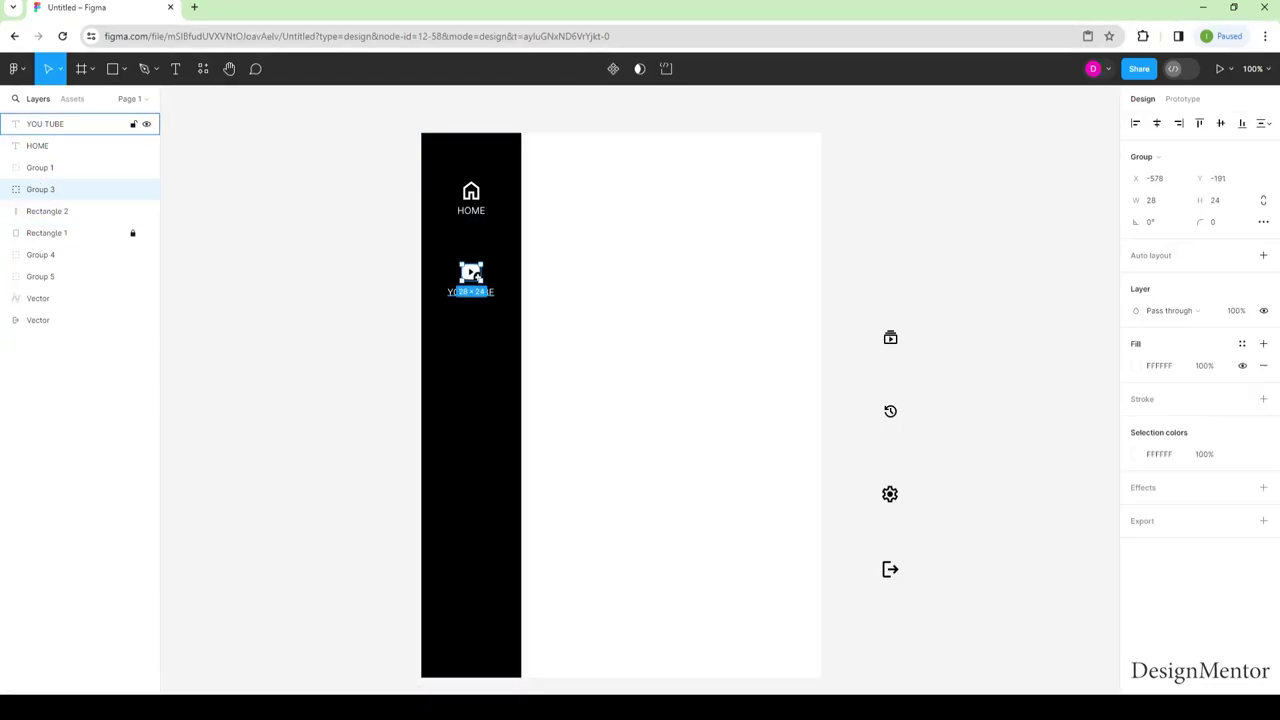
drag(474, 270, 471, 373)
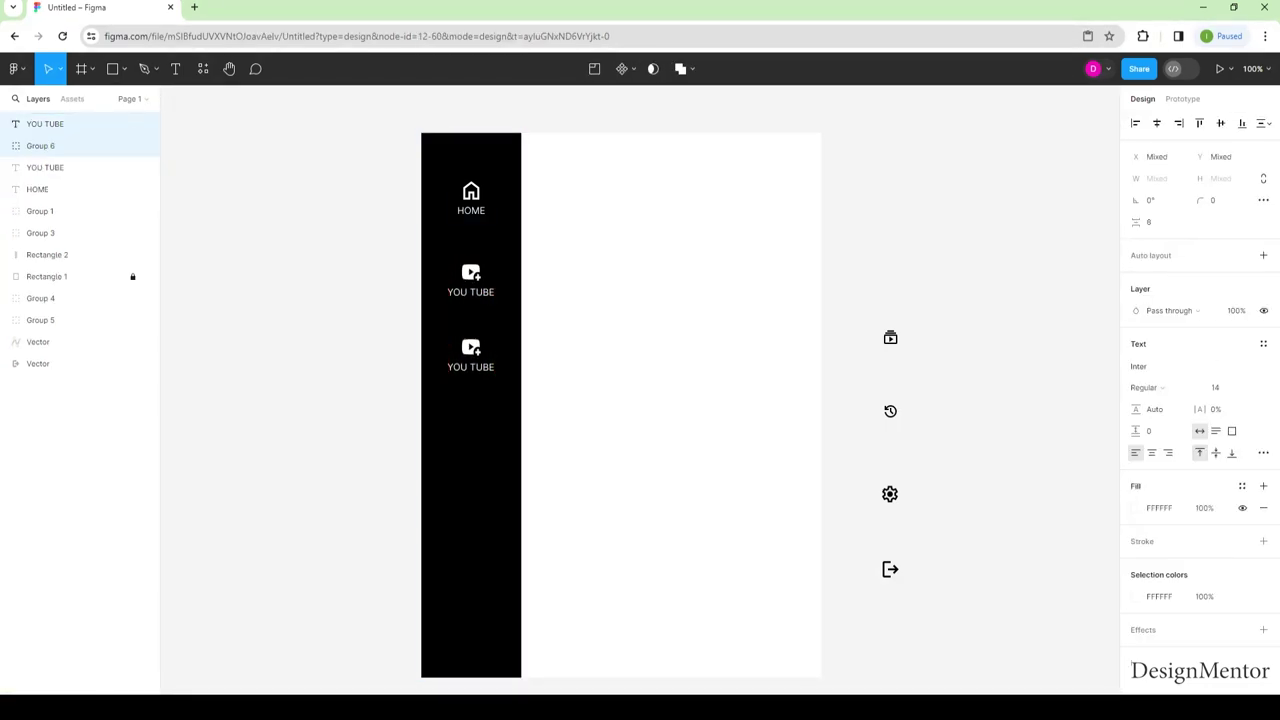
click(890, 337)
Step: Make the subscriptions icon white FFFFFF and swap it in for the third entry's YouTube icon
click(1137, 365)
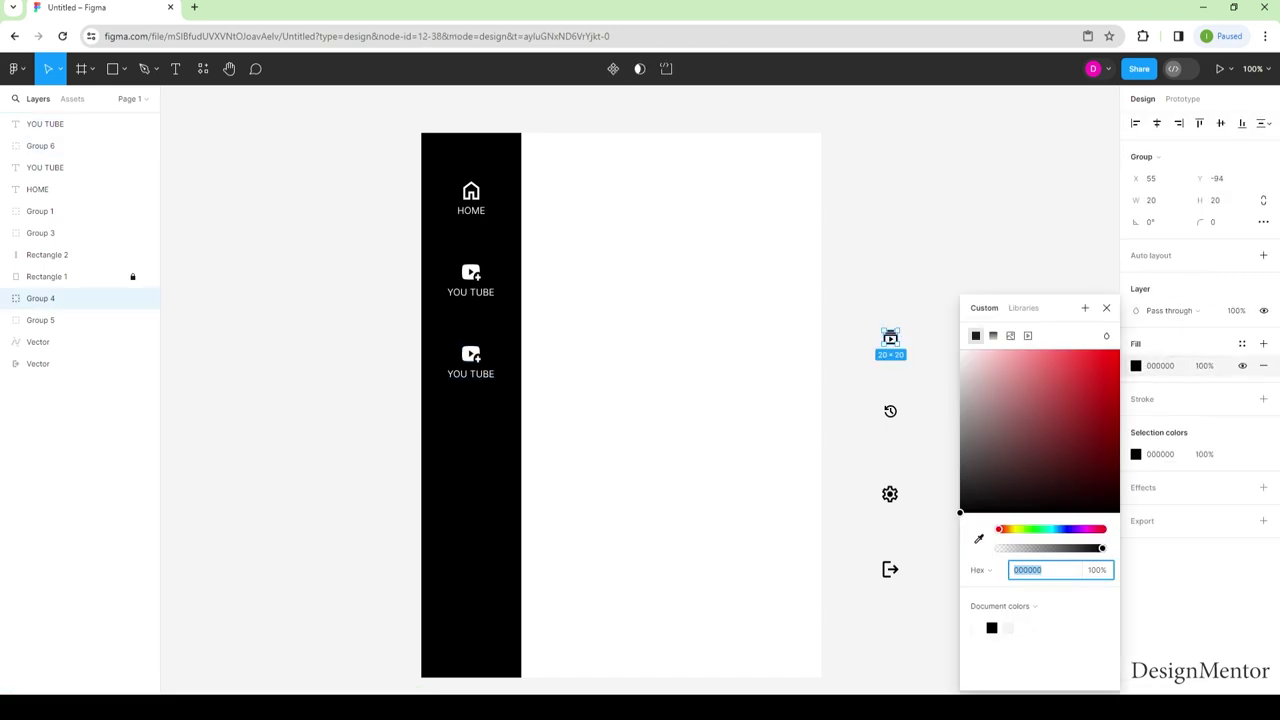
text(FFFFFF)
key(Return)
key(Escape)
key(Escape)
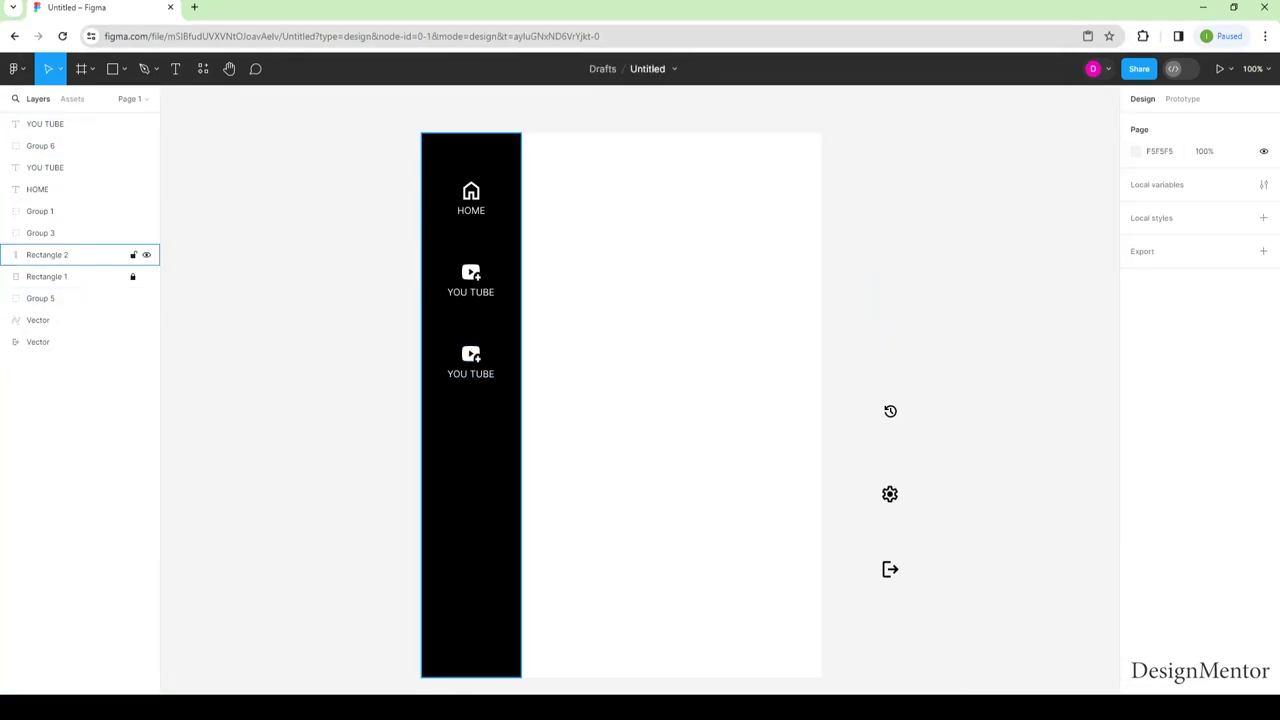
click(47, 254)
drag(40, 298, 40, 250)
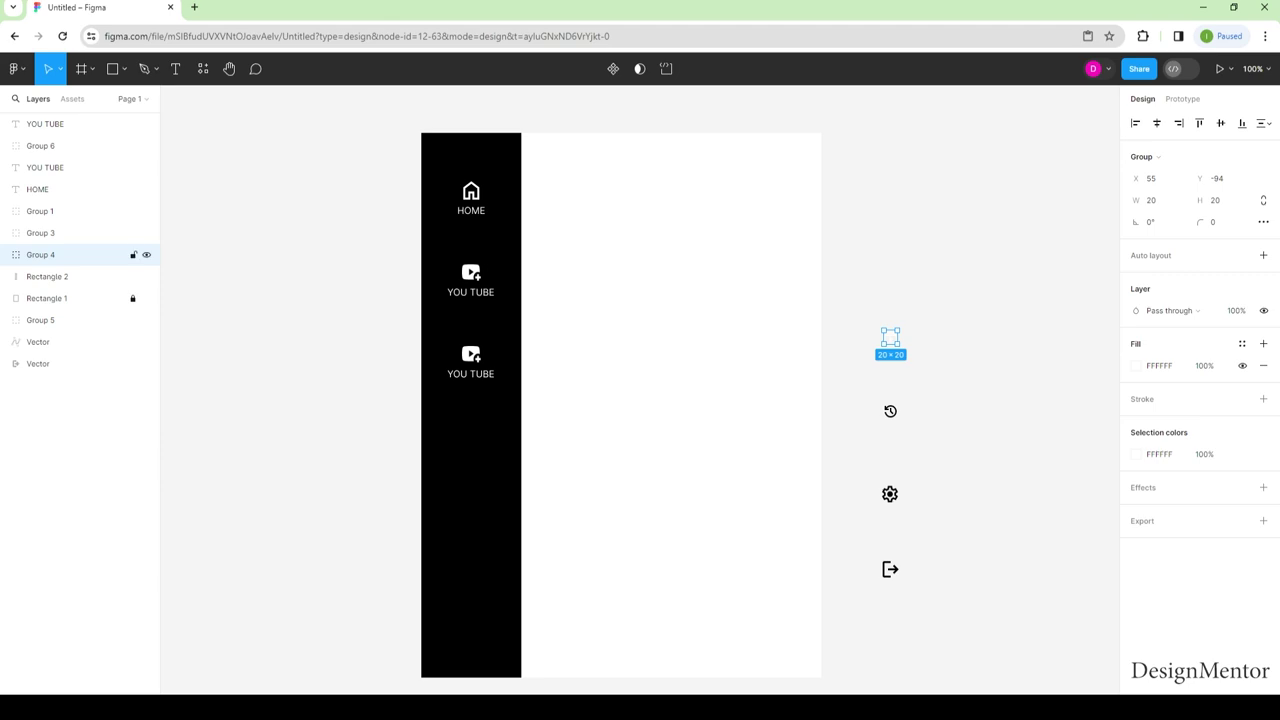
drag(890, 337, 470, 354)
click(40, 145)
key(Delete)
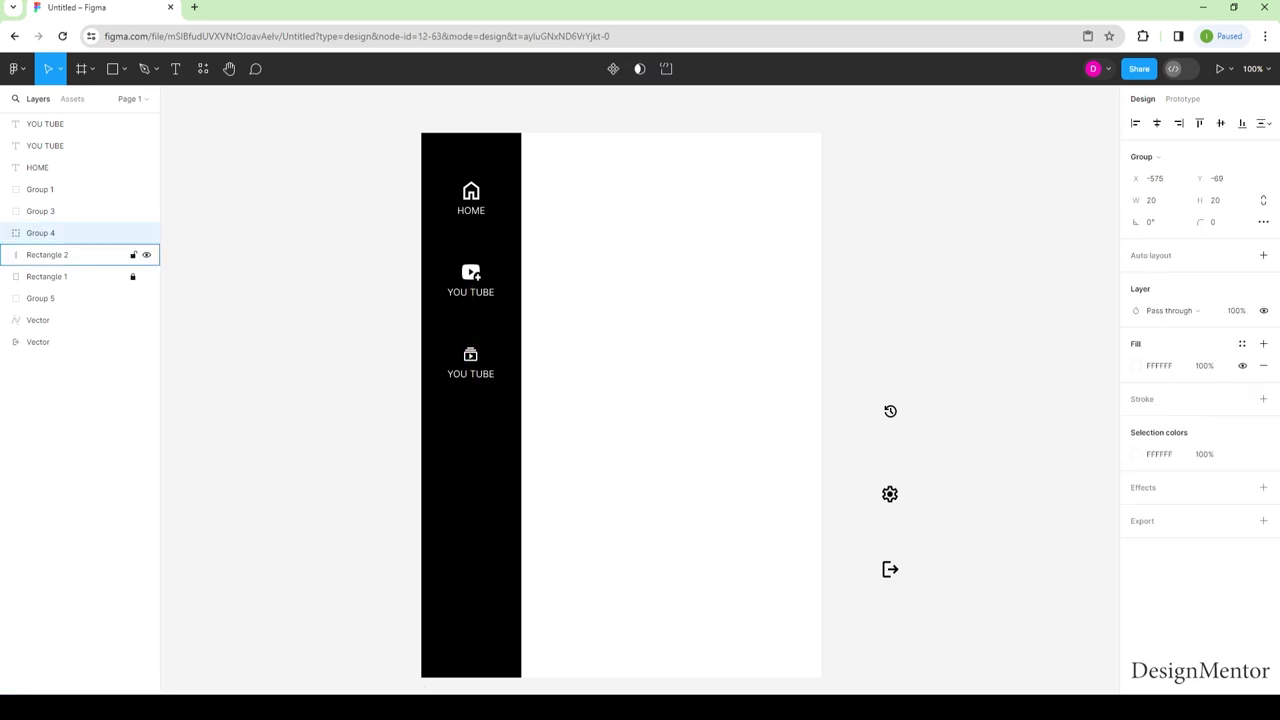
key(Escape)
Step: Rename the third label to SUBSCRIPTIONS, centre it, and duplicate the item below
double_click(470, 373)
text(SUB)
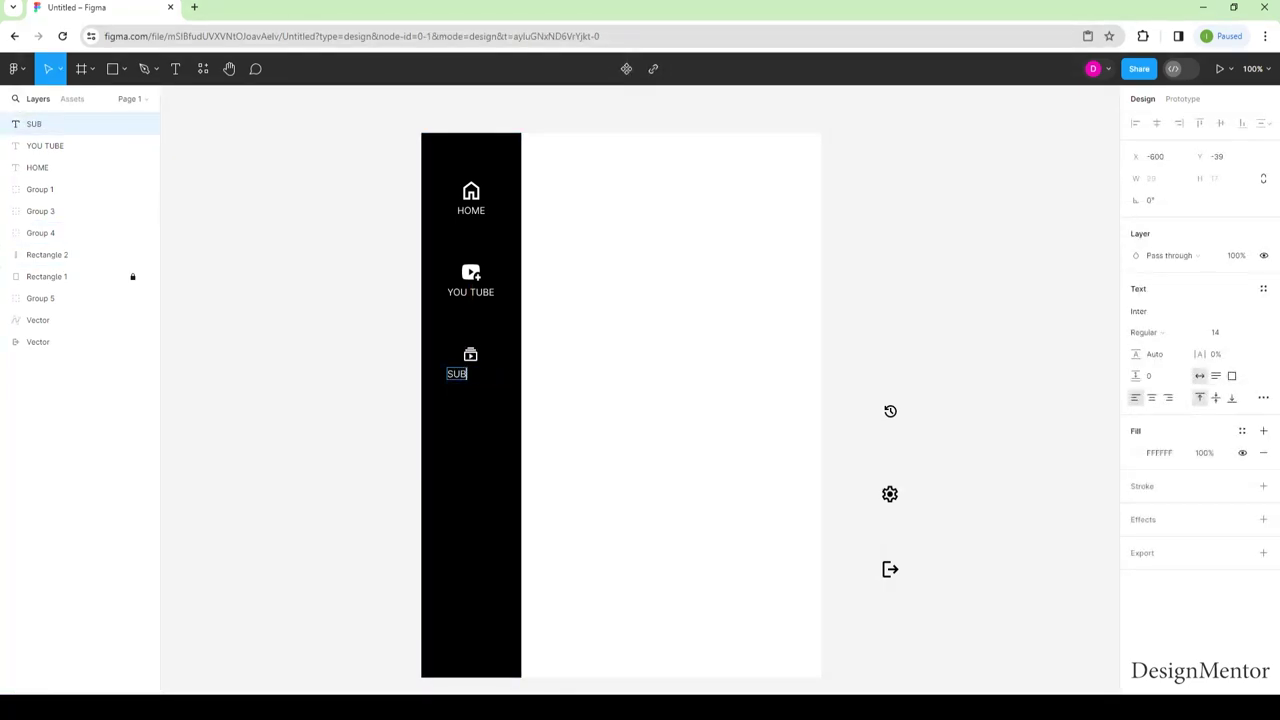
text(SCRIPTIONS)
key(Escape)
drag(485, 373, 471, 373)
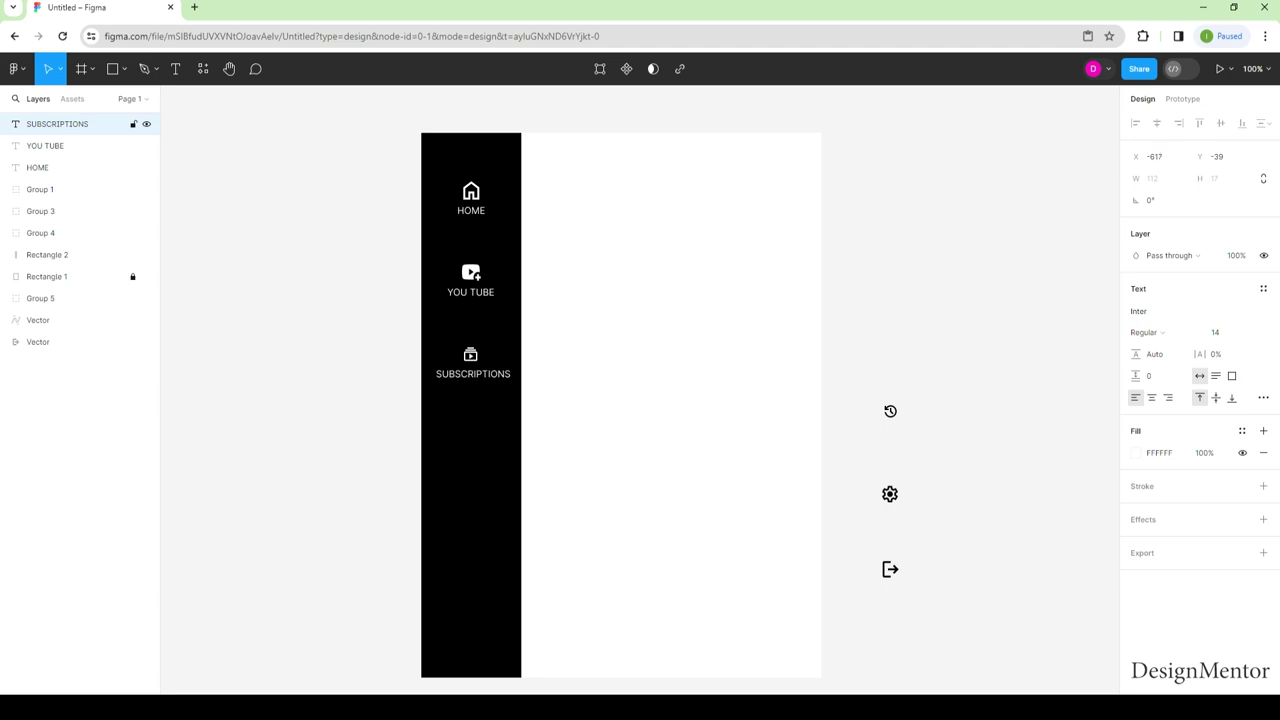
click(470, 355)
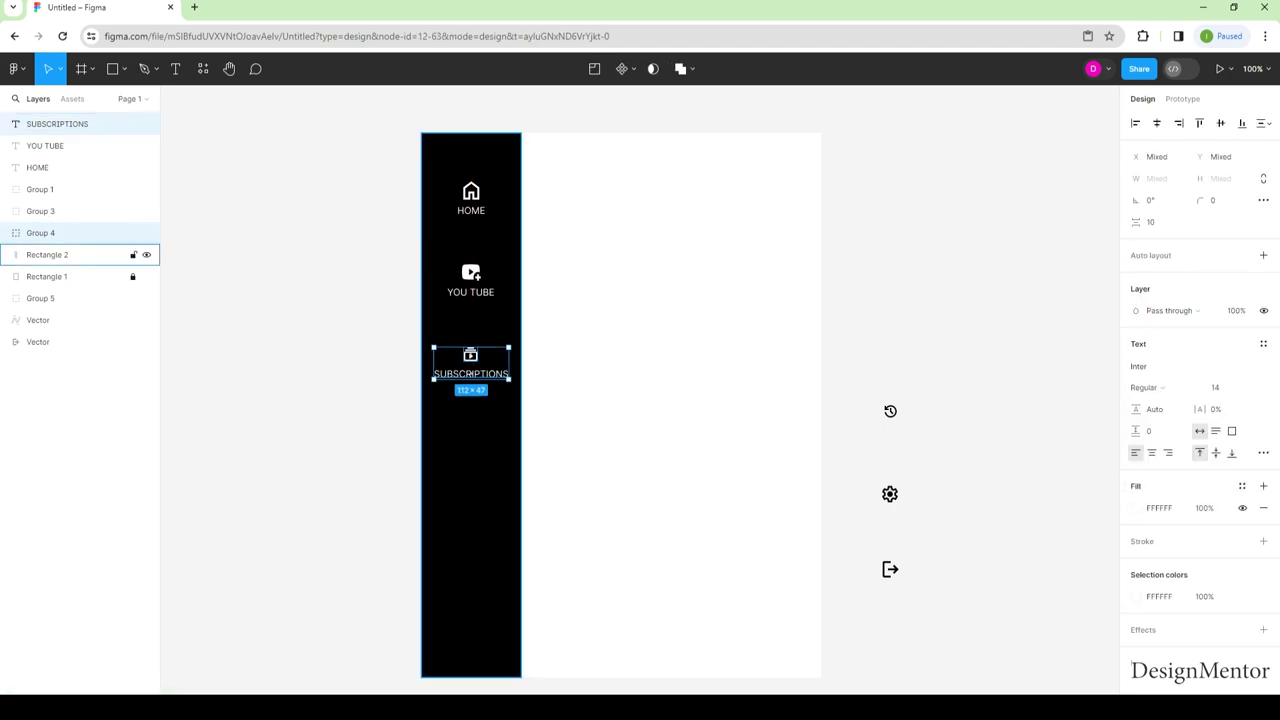
drag(471, 373, 471, 448)
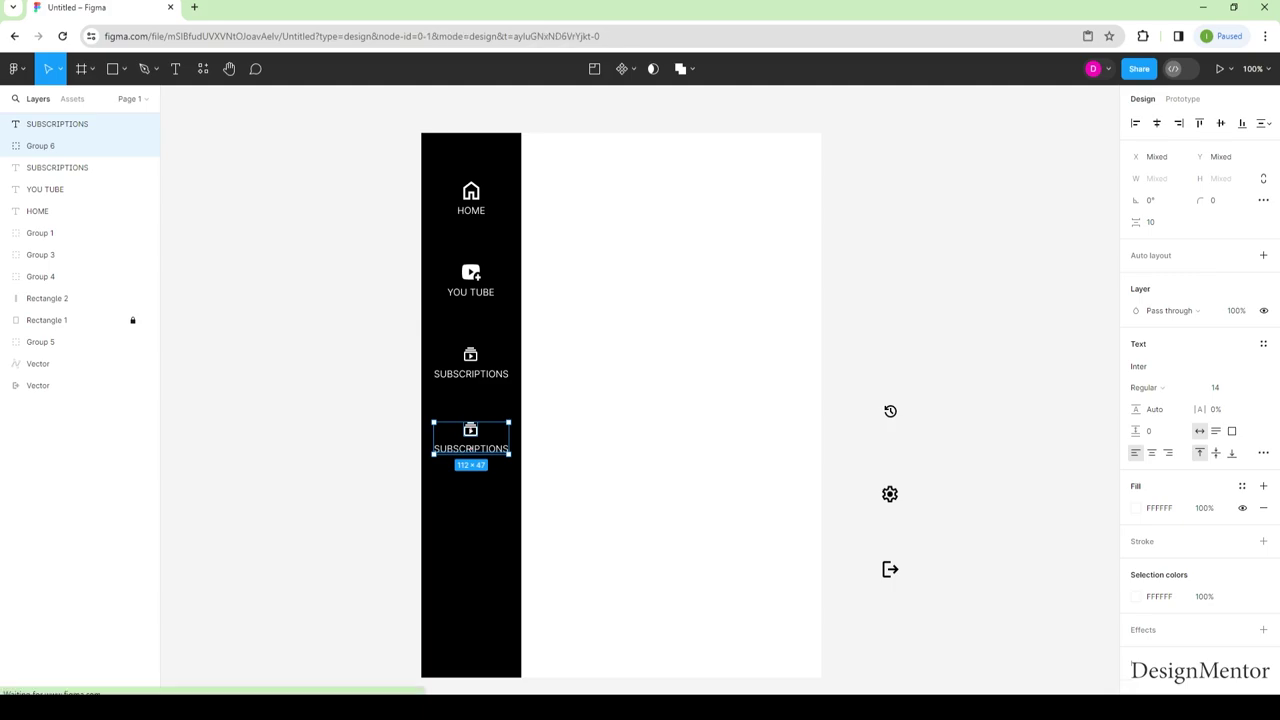
key(Escape)
click(57, 123)
Step: Make the clock icon white and replace the fourth entry's copied subscriptions icon with it
click(40, 341)
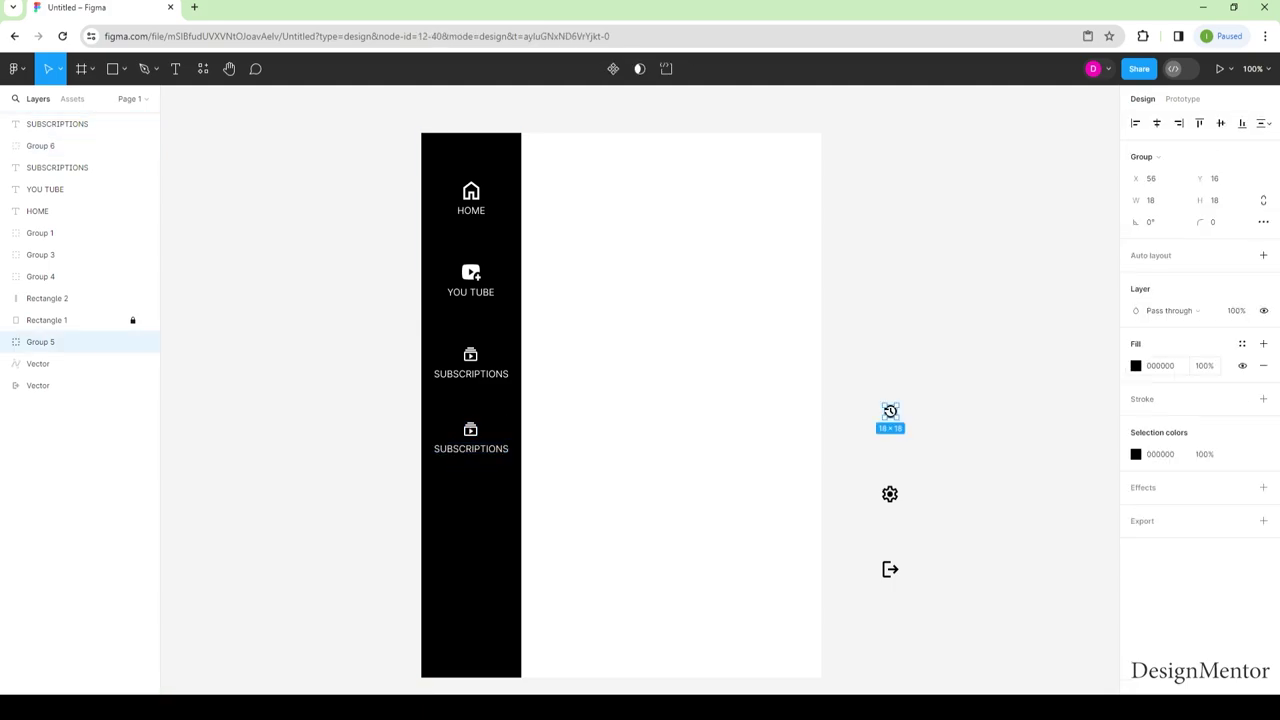
click(1137, 363)
click(871, 354)
click(890, 410)
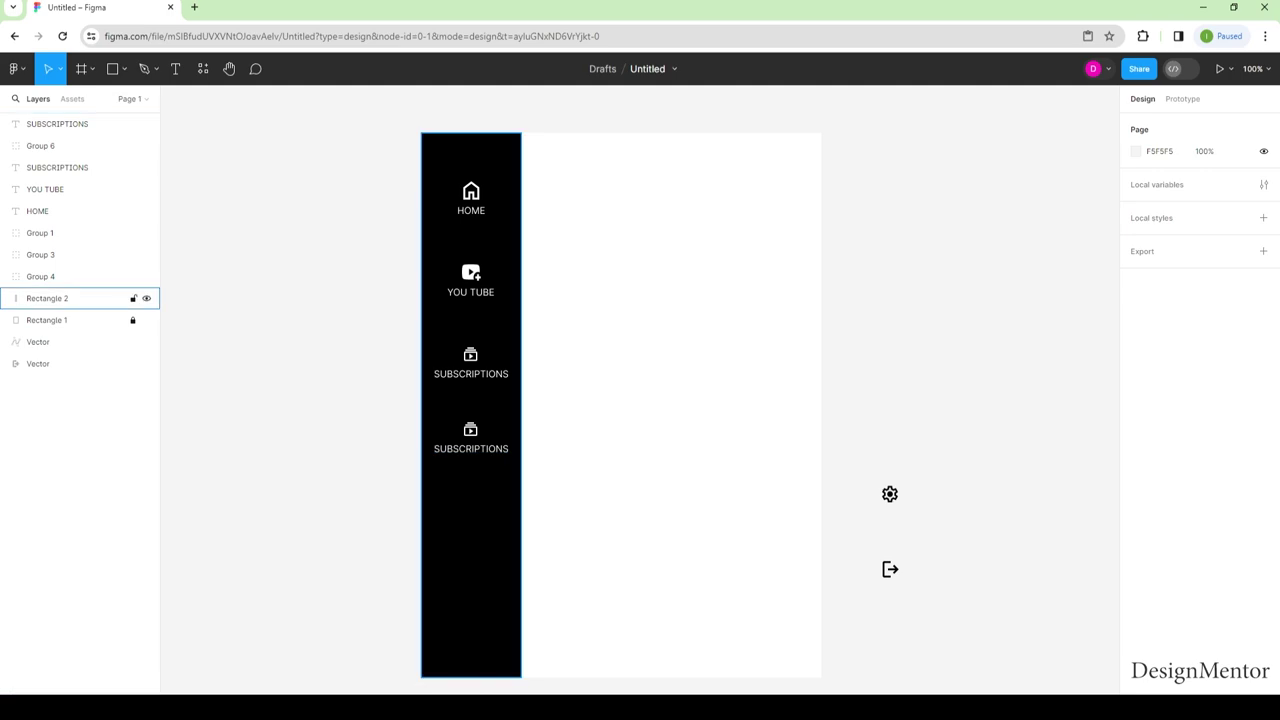
drag(40, 341, 40, 290)
key(shift+Left)
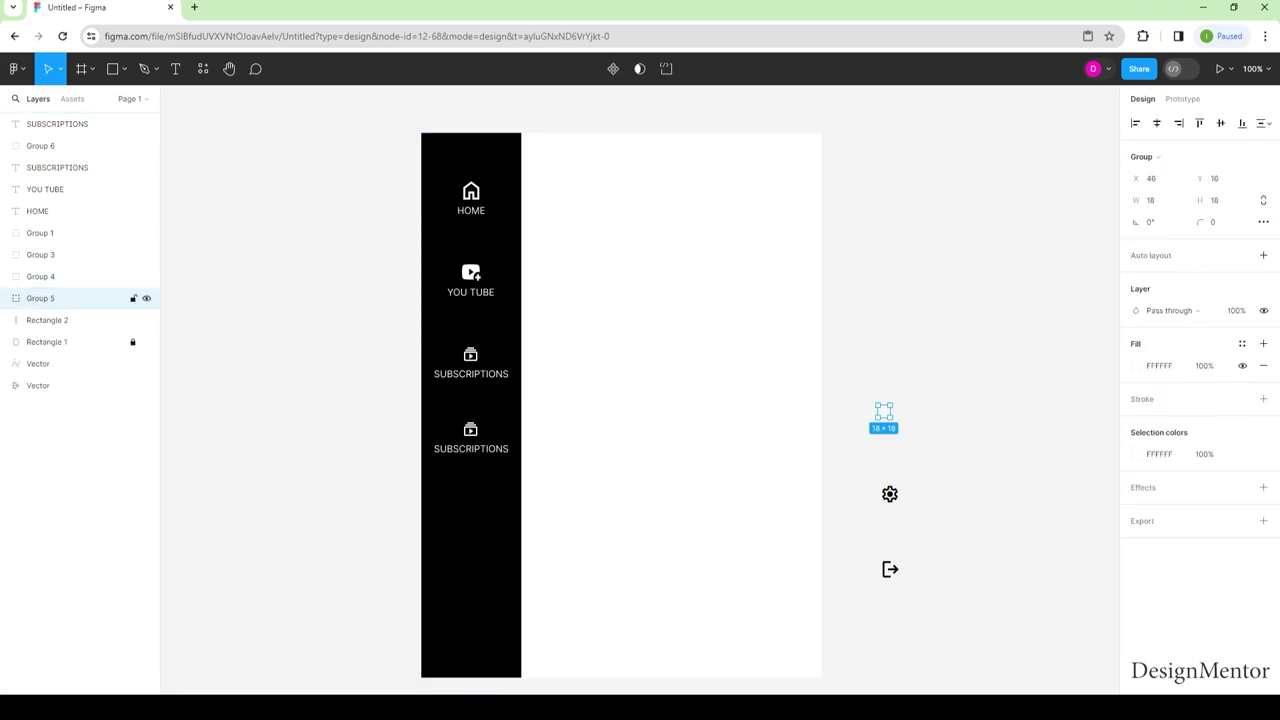
drag(884, 412, 468, 430)
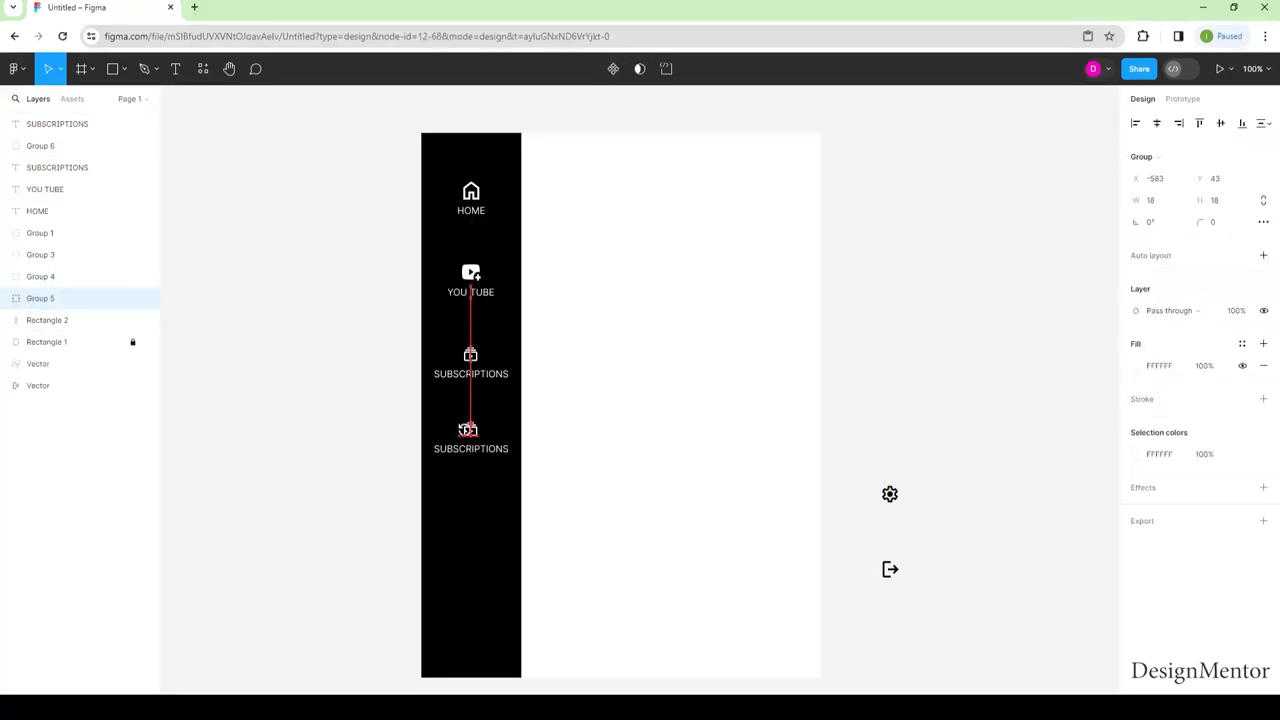
click(470, 430)
mouse_move(468, 430)
mouse_down()
mouse_move(491, 430)
mouse_move(469, 430)
mouse_up()
key(Delete)
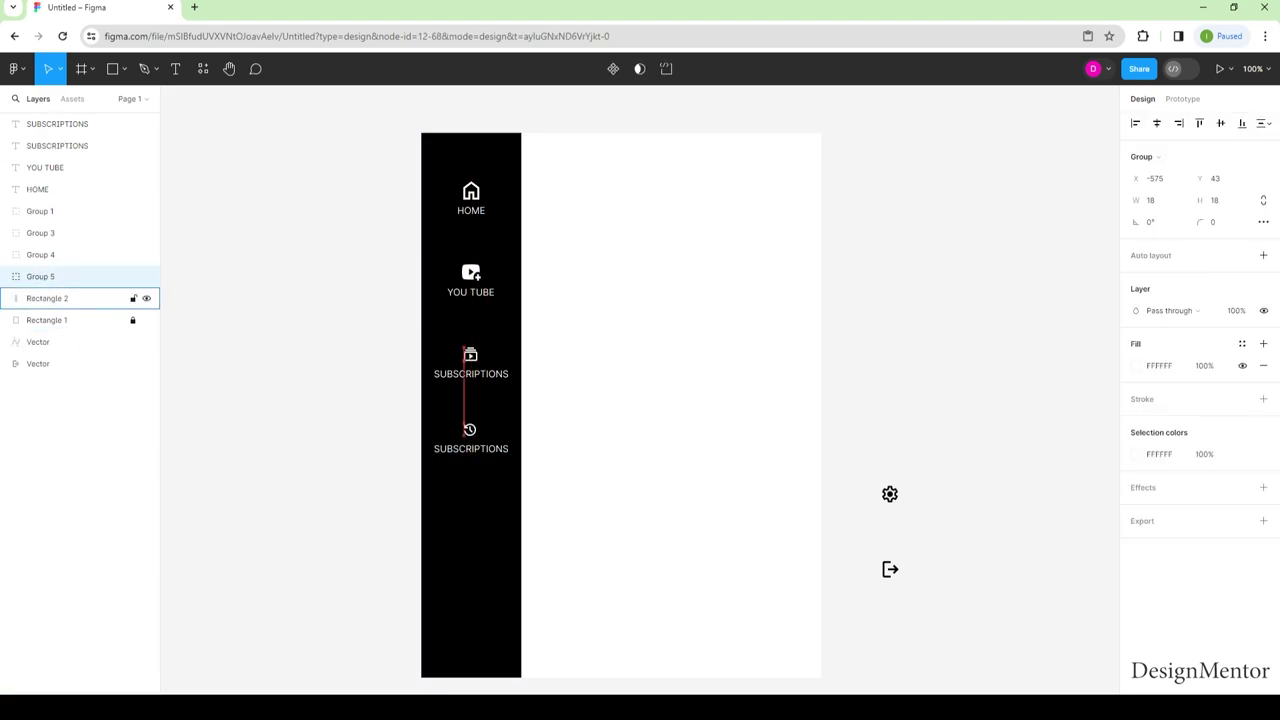
Step: Change the fourth label to HISTORY, centred under the clock icon
click(471, 448)
double_click(471, 448)
text(HISTORY)
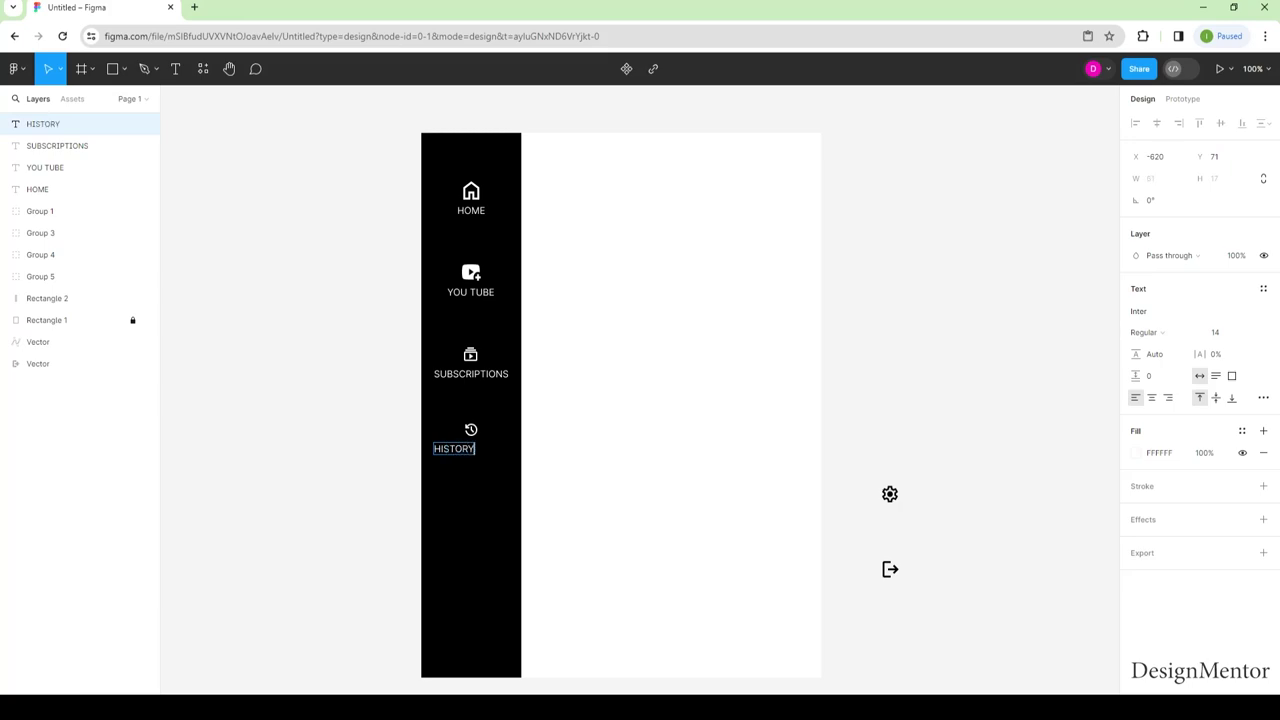
key(Escape)
drag(454, 448, 477, 448)
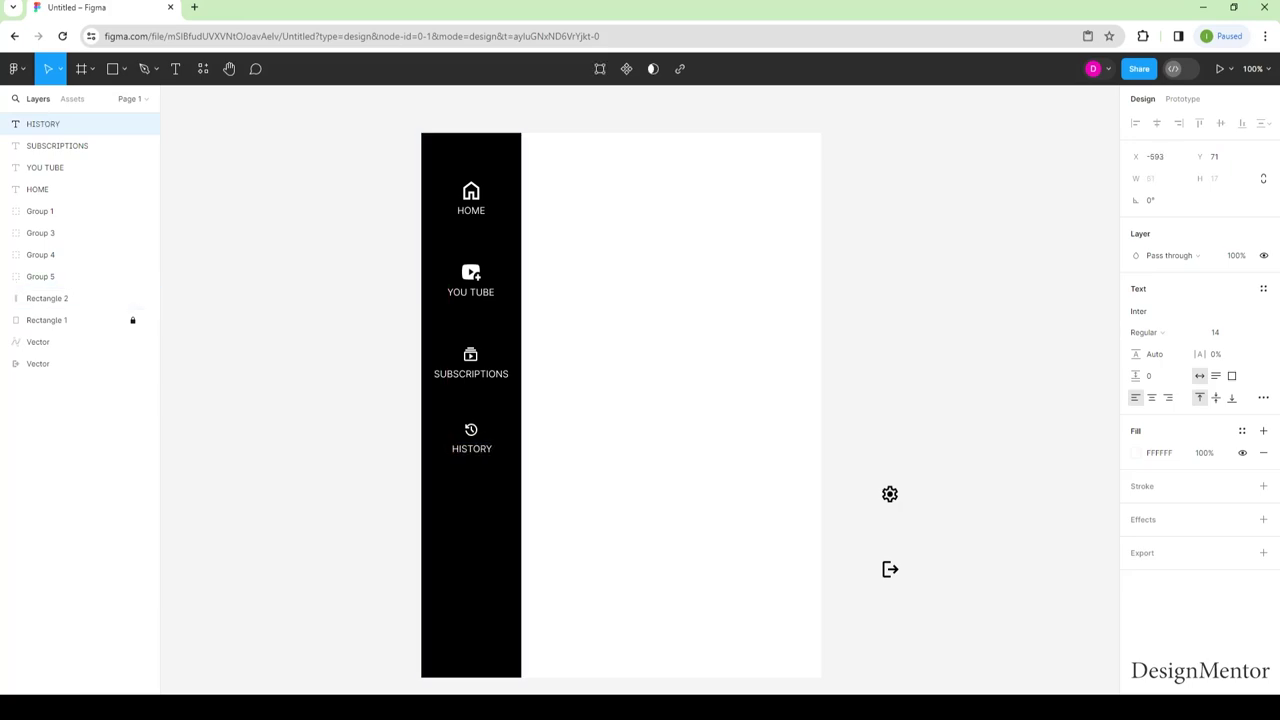
key(Left)
click(47, 298)
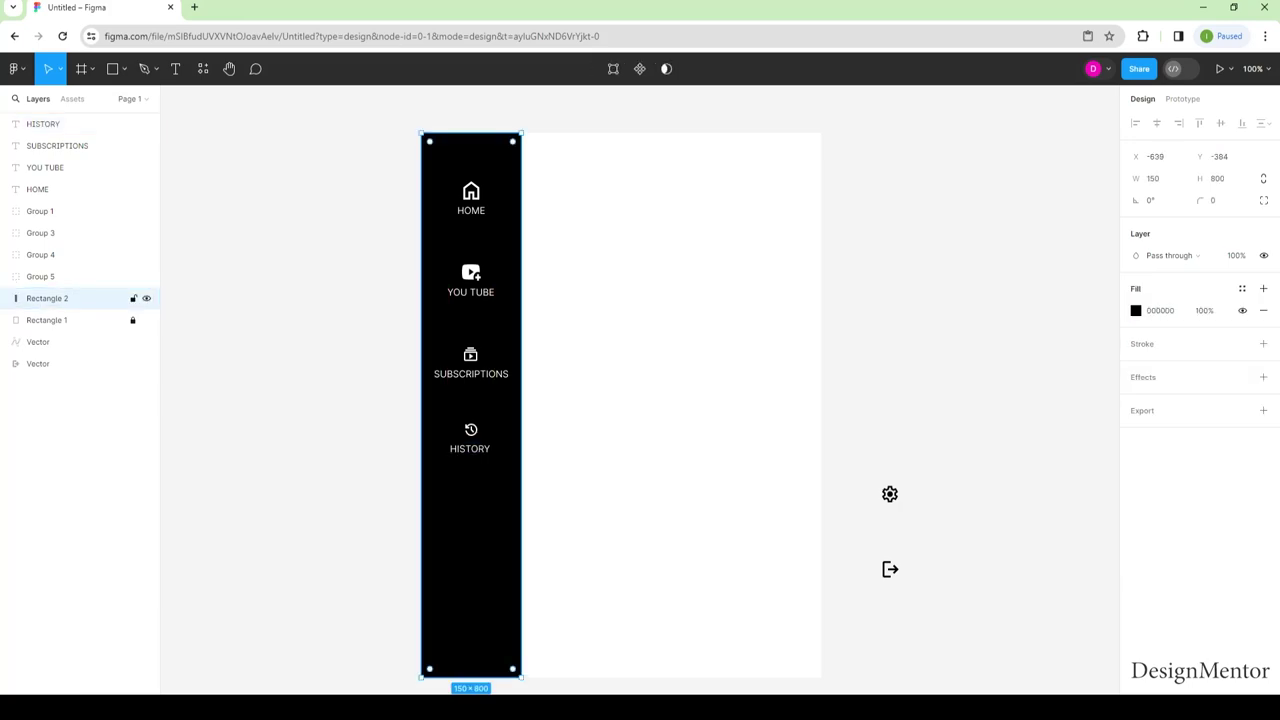
ctrl+click(43, 123)
key(Escape)
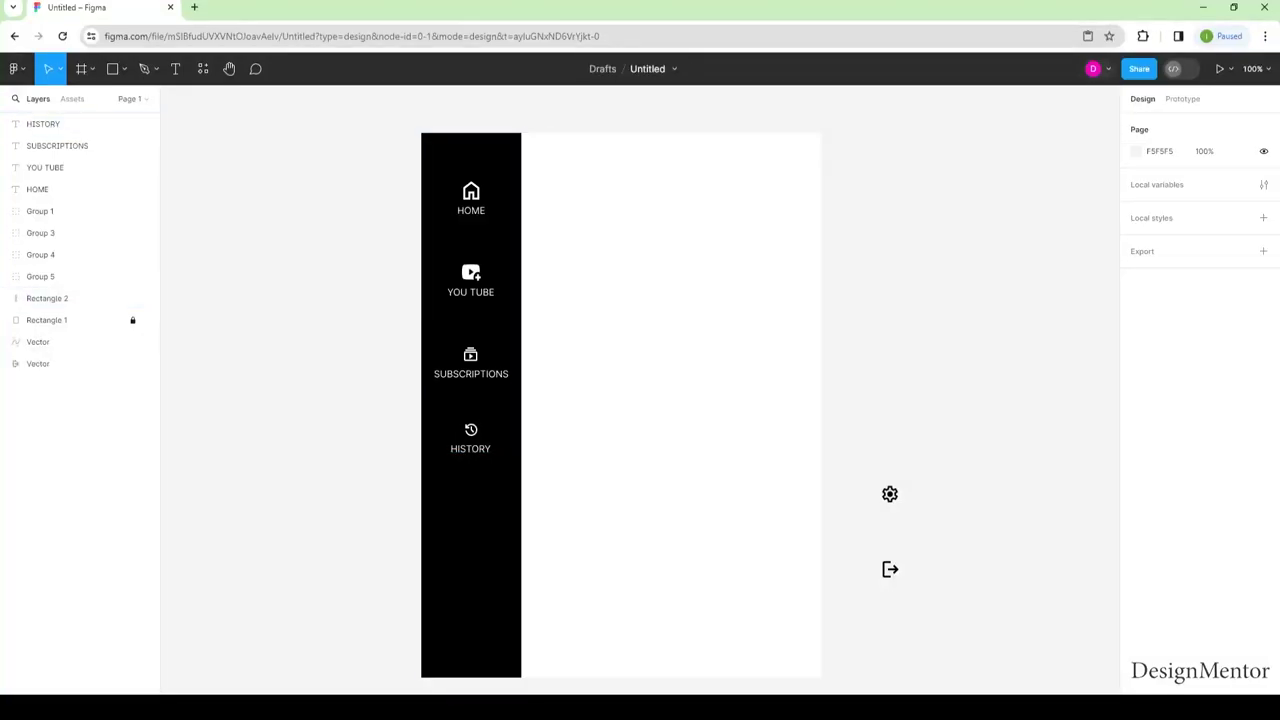
Step: Duplicate the HISTORY item further down the rail and relabel the copy SETTINGS
shift+click(43, 124)
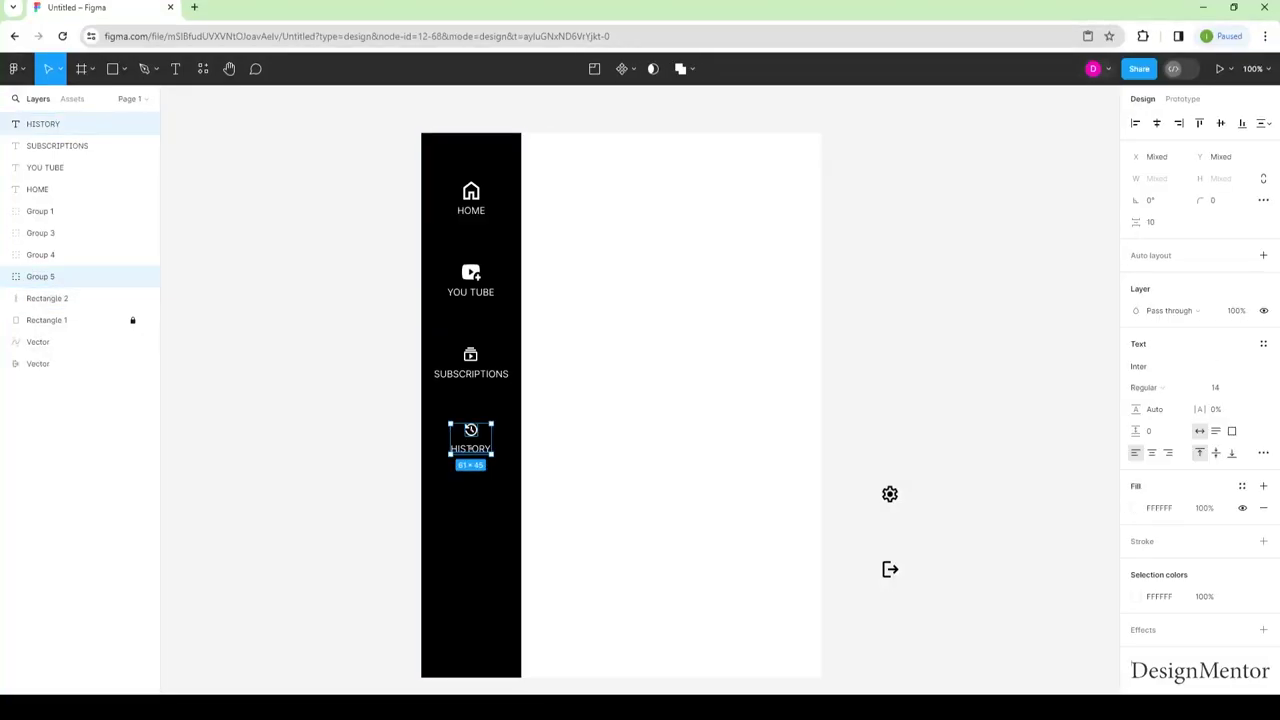
drag(471, 447, 471, 536)
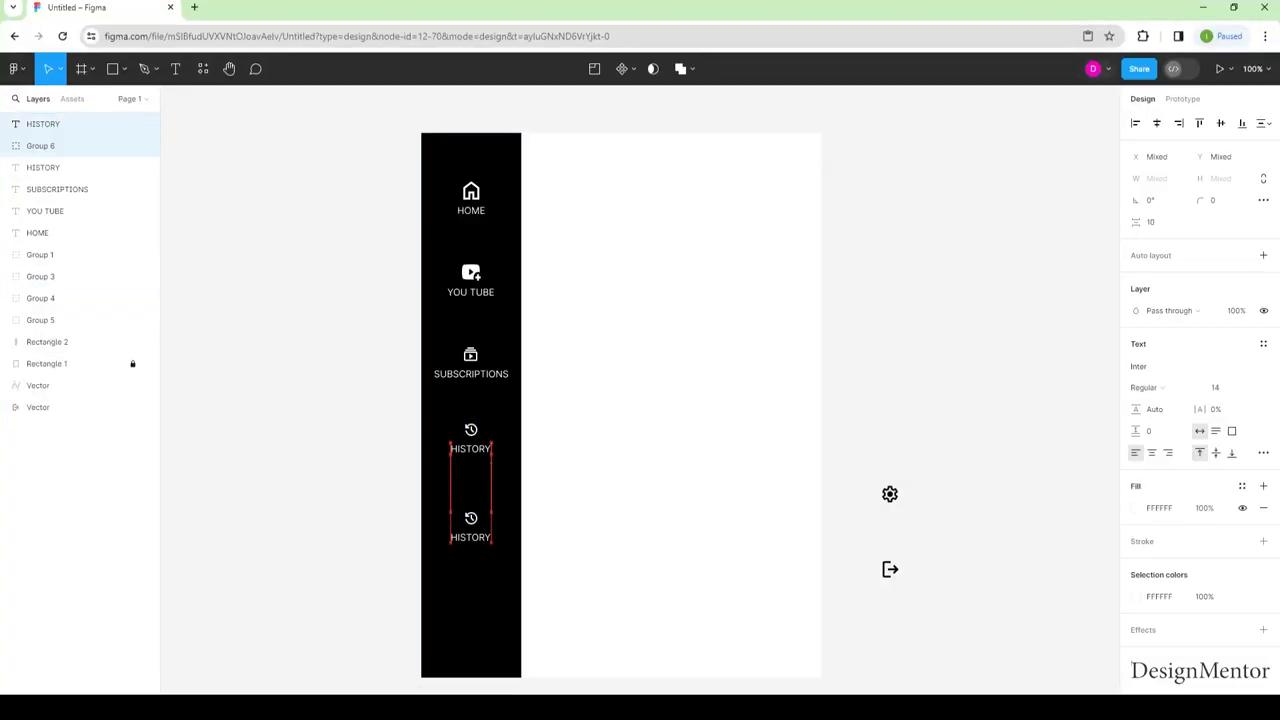
key(Escape)
click(43, 124)
key(Return)
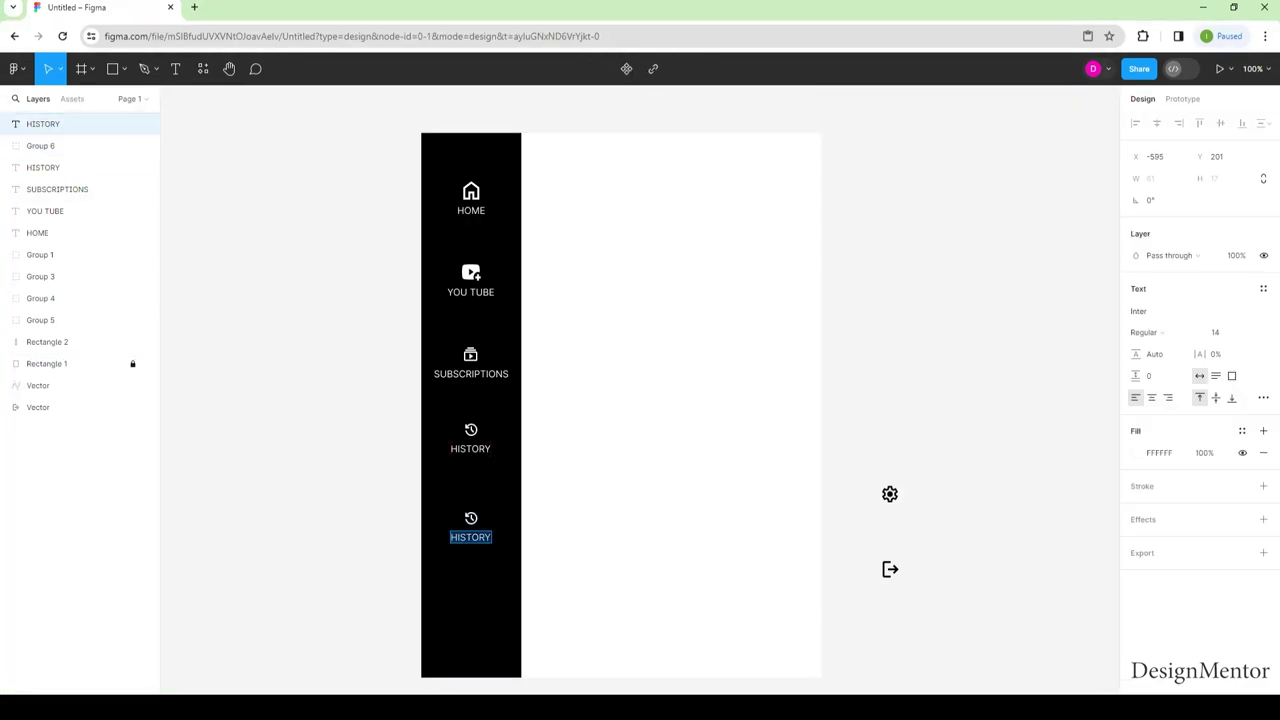
text(SETTINGS)
key(Escape)
Step: Set the gear icon's fill to white (FFFFFF)
shift+click(60, 342)
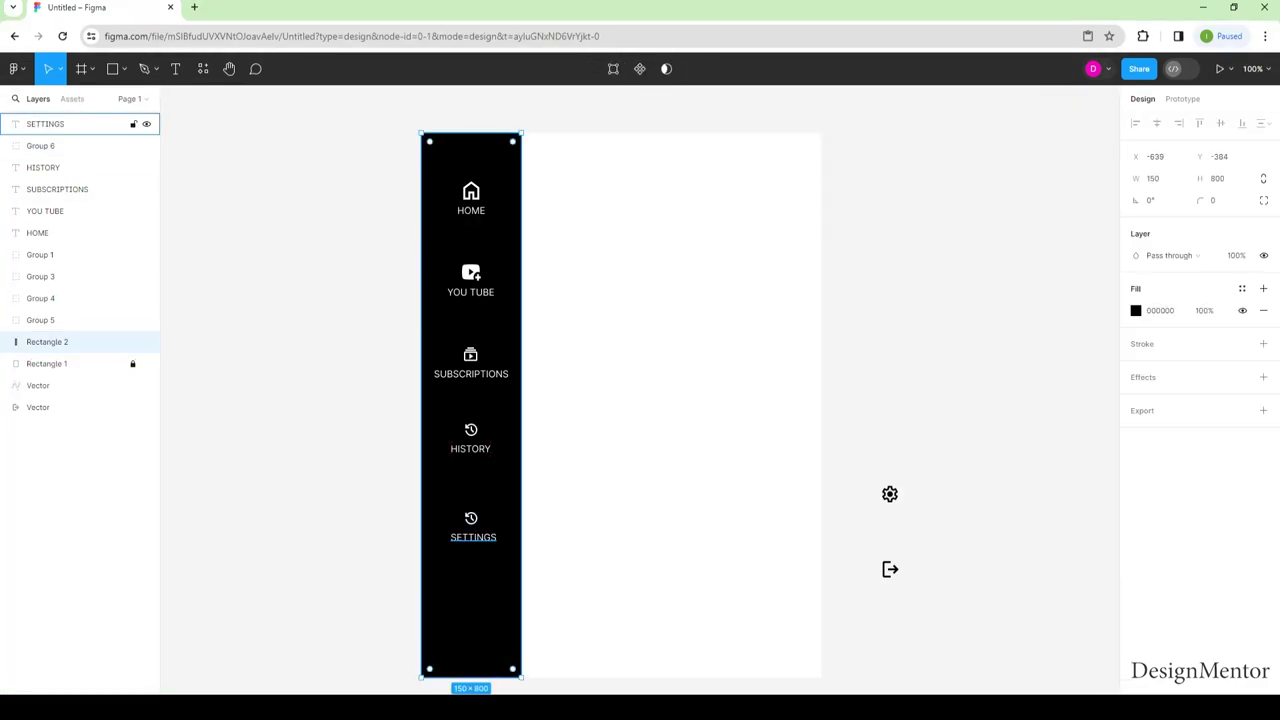
click(38, 385)
click(1135, 311)
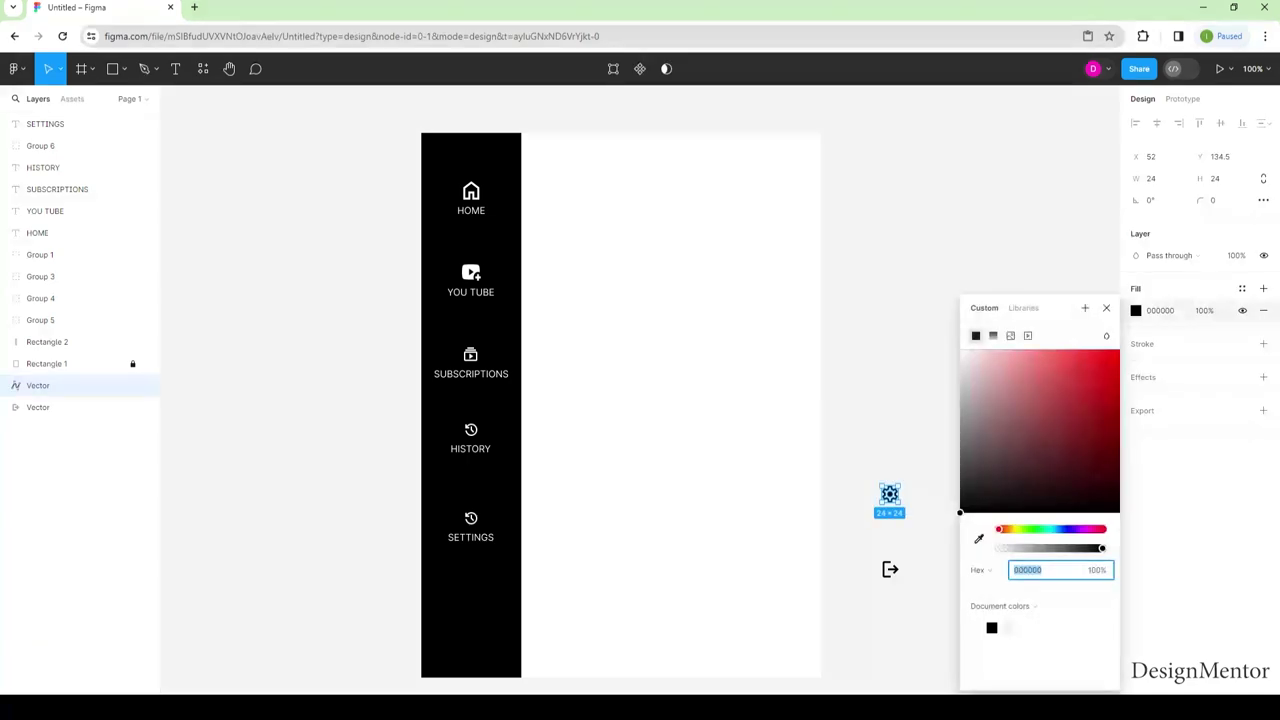
text(FFFFFF)
key(Escape)
key(Escape)
Step: Move the white gear above the SETTINGS label and delete the copied clock icon
click(889, 495)
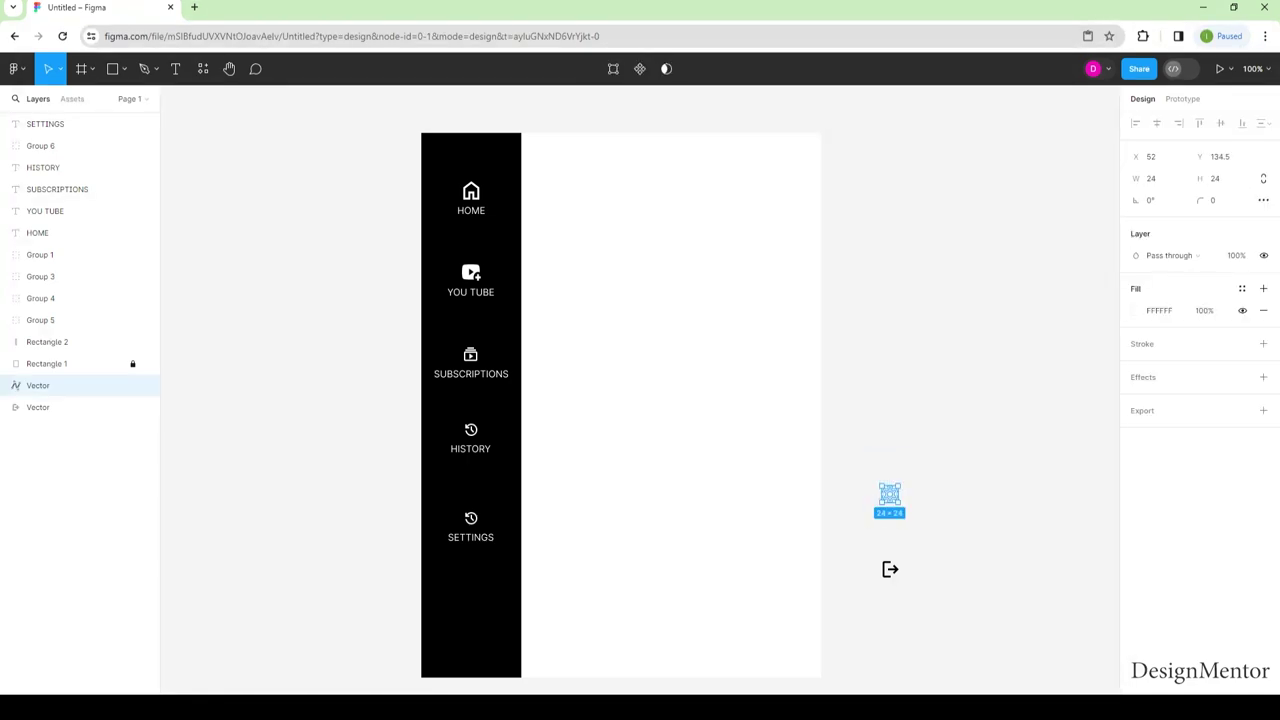
drag(38, 385, 38, 124)
drag(889, 495, 471, 519)
click(40, 167)
key(Delete)
click(481, 518)
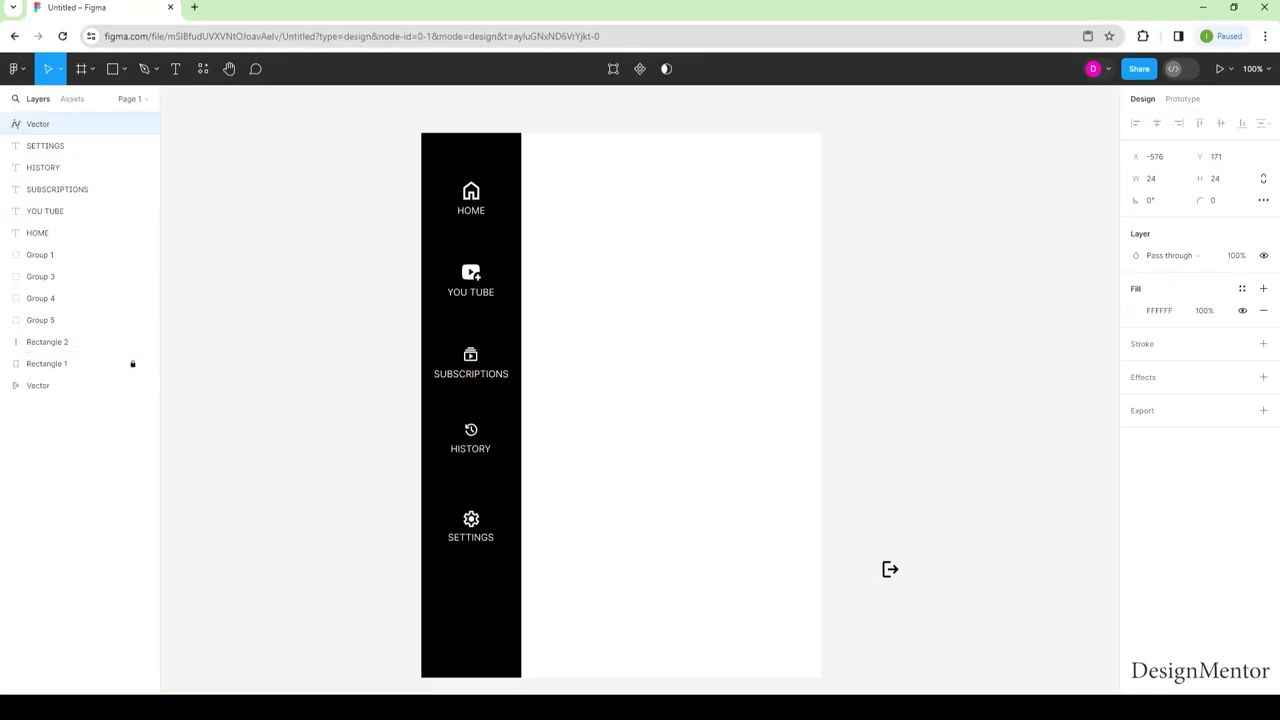
key(Escape)
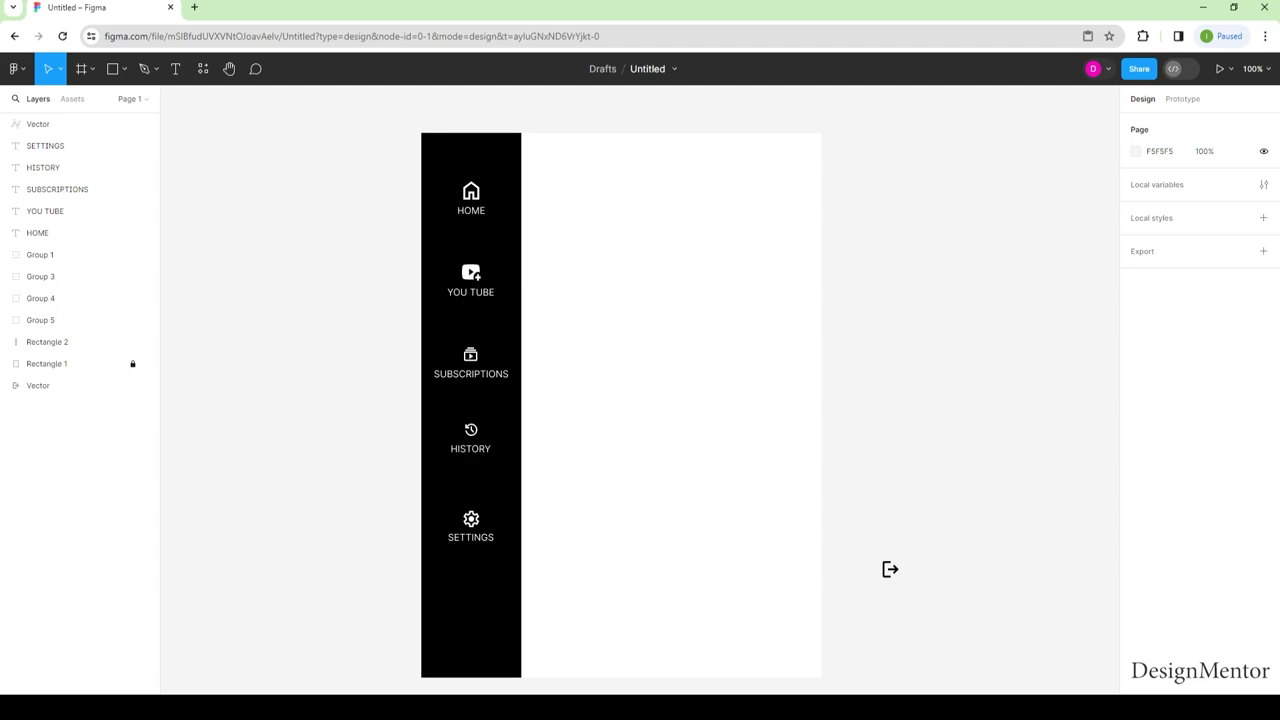
Step: Copy the SETTINGS item to the bottom of the rail and relabel it SIGN OUT
click(45, 145)
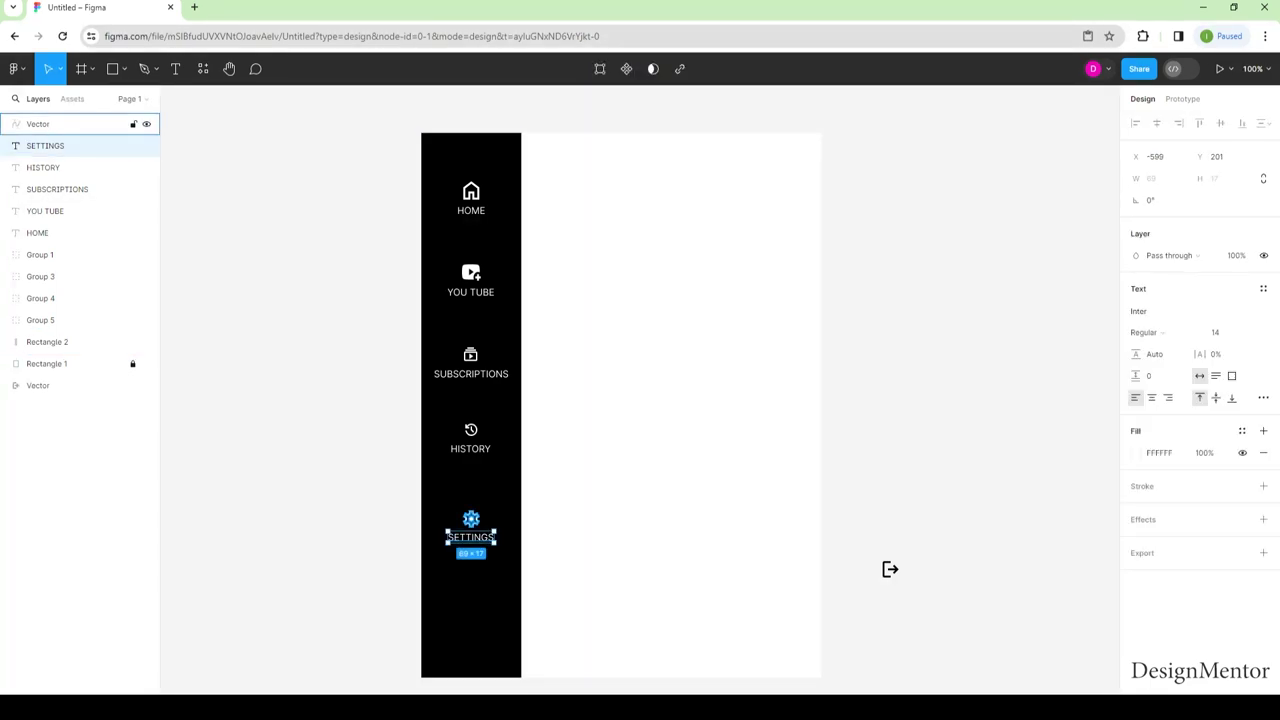
shift+click(38, 123)
drag(470, 535, 470, 630)
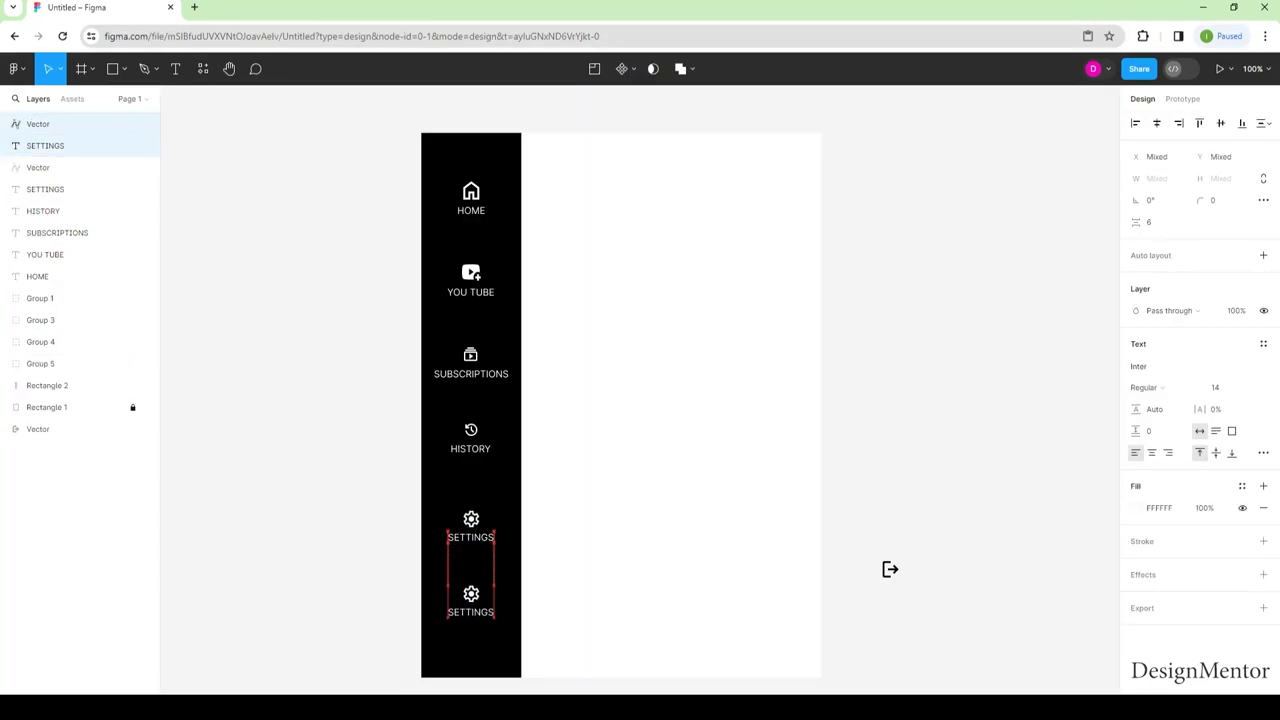
click(470, 632)
key(Return)
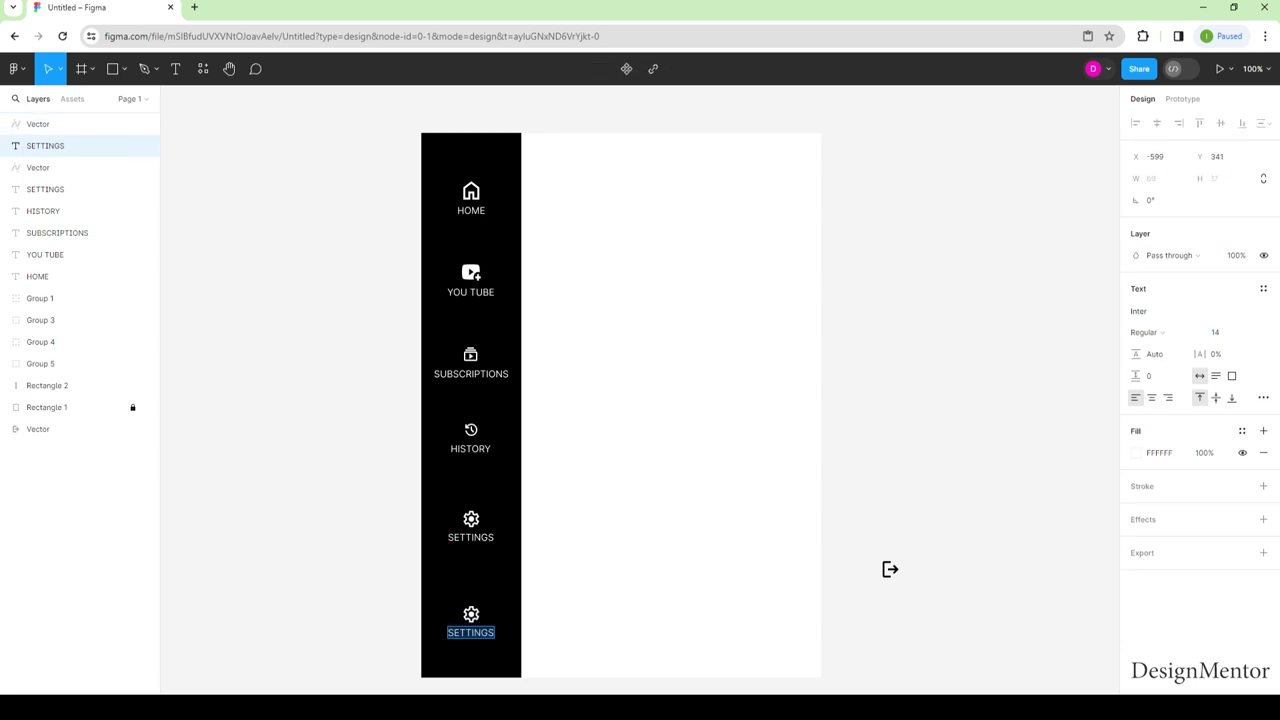
text(SIGN OUT)
key(Escape)
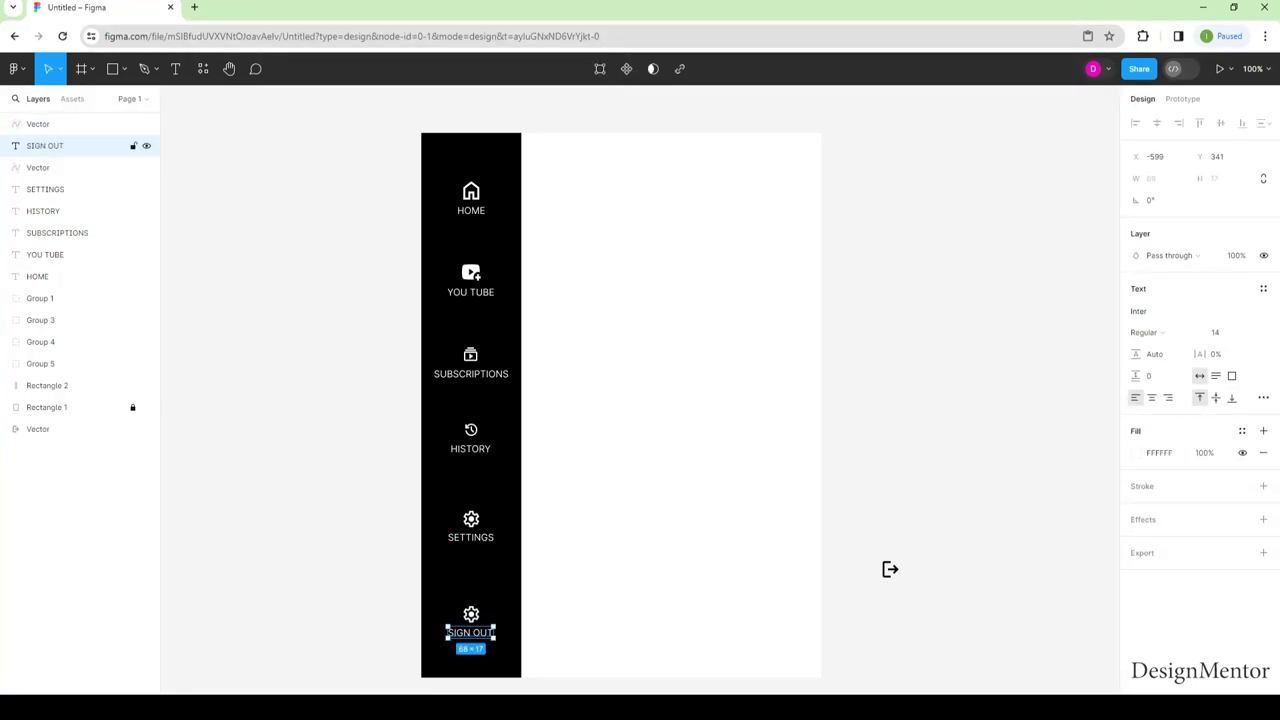
Step: Set the sign-out icon's fill to white (FFFFFF)
click(47, 385)
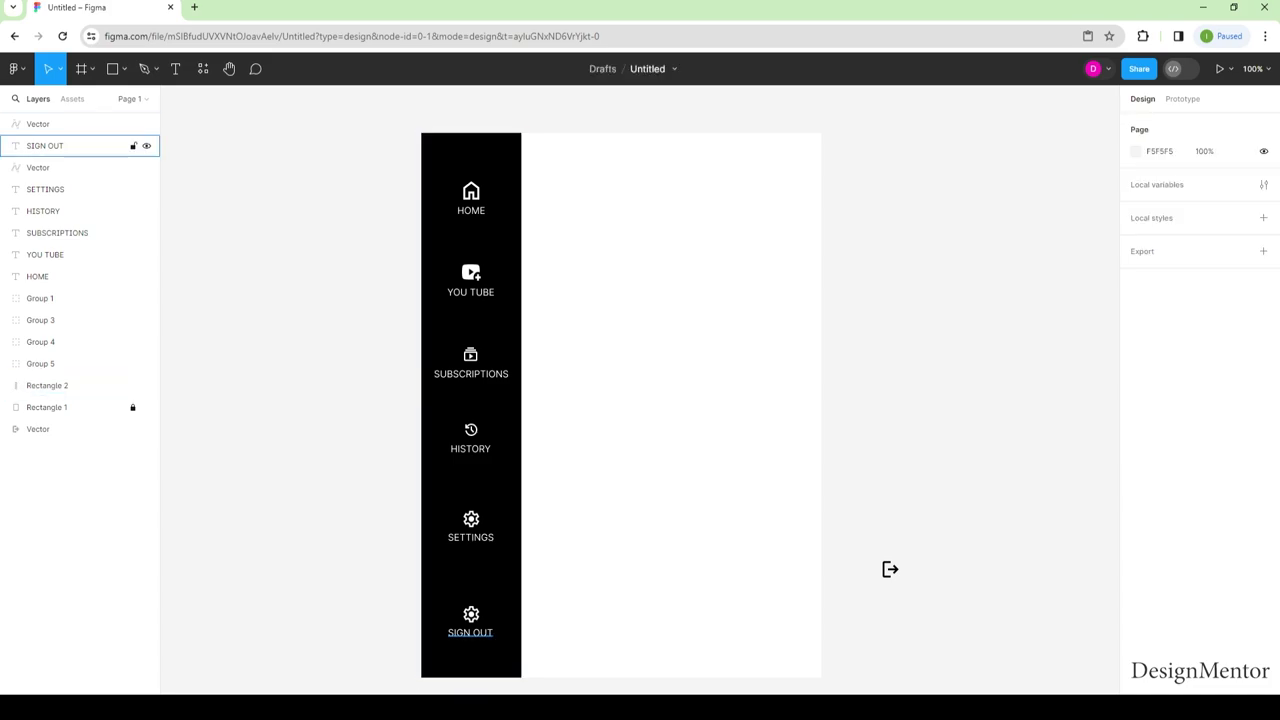
click(45, 145)
shift+click(47, 385)
key(Escape)
click(38, 429)
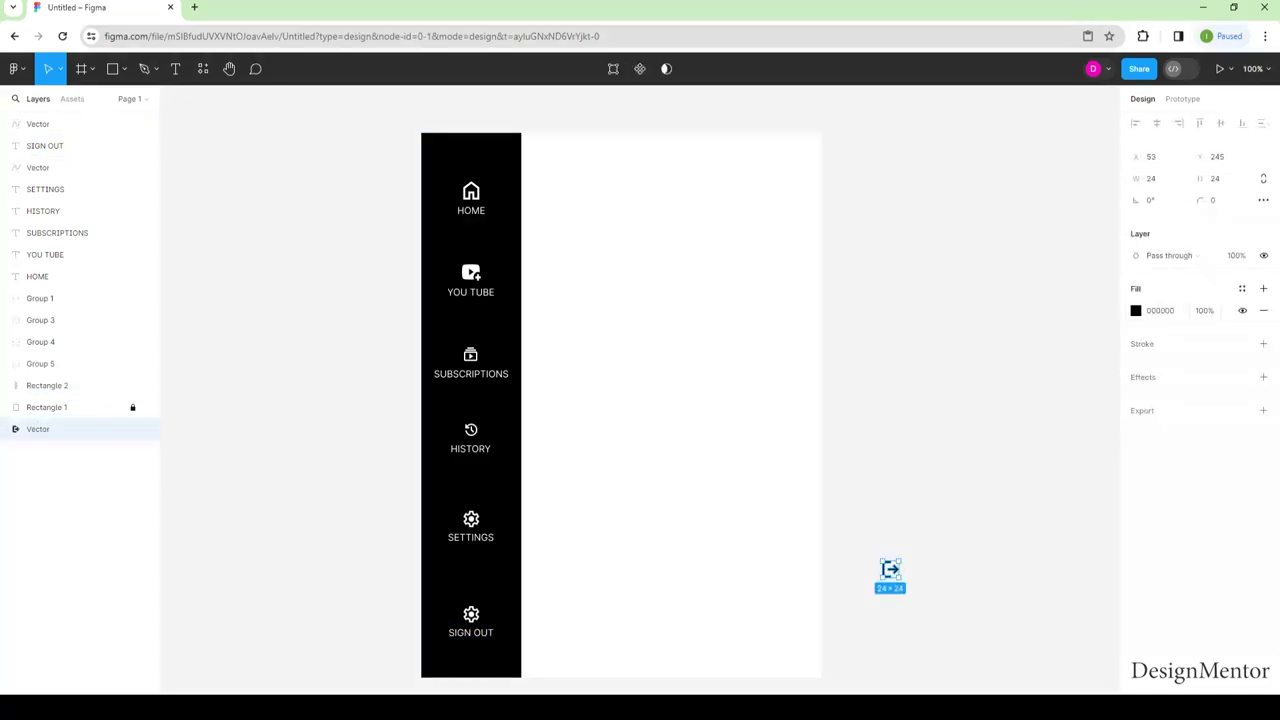
click(1135, 310)
text(FFFFFF)
key(Escape)
click(38, 429)
Step: Place the white sign-out icon above the SIGN OUT label and delete the leftover gear
key(ctrl+x)
key(ctrl+v)
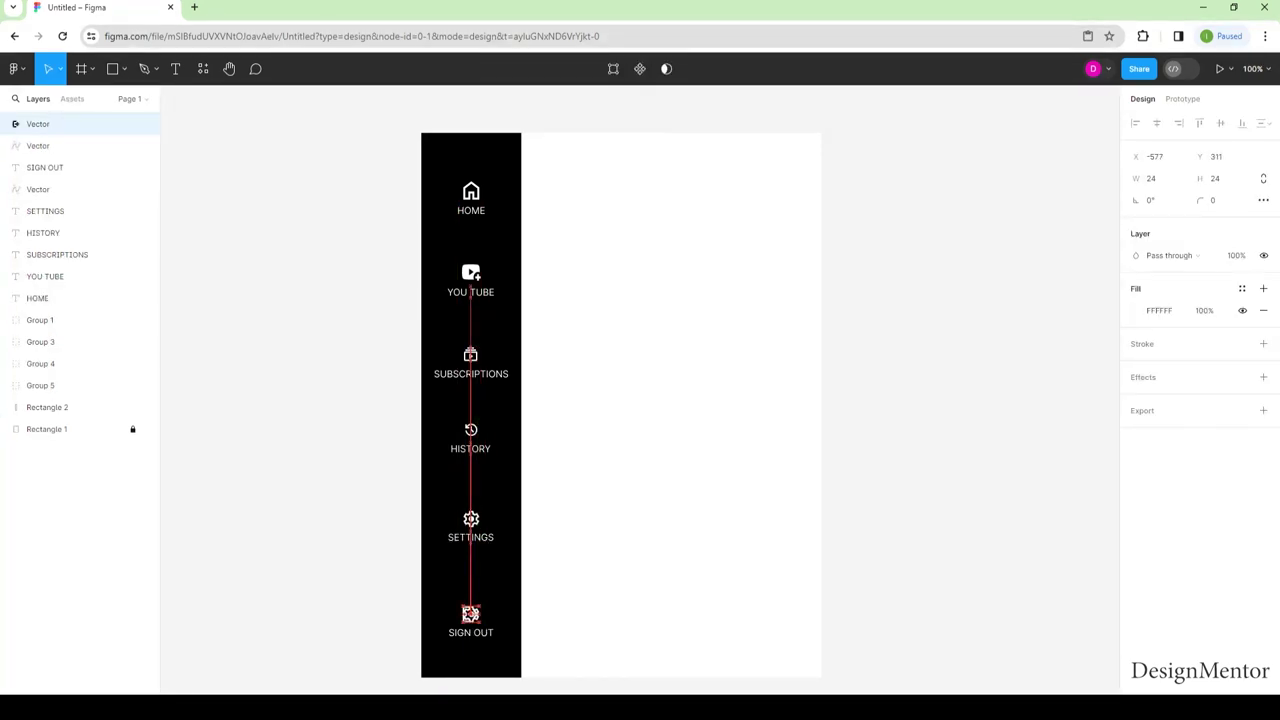
drag(592, 548, 471, 614)
click(38, 145)
key(Delete)
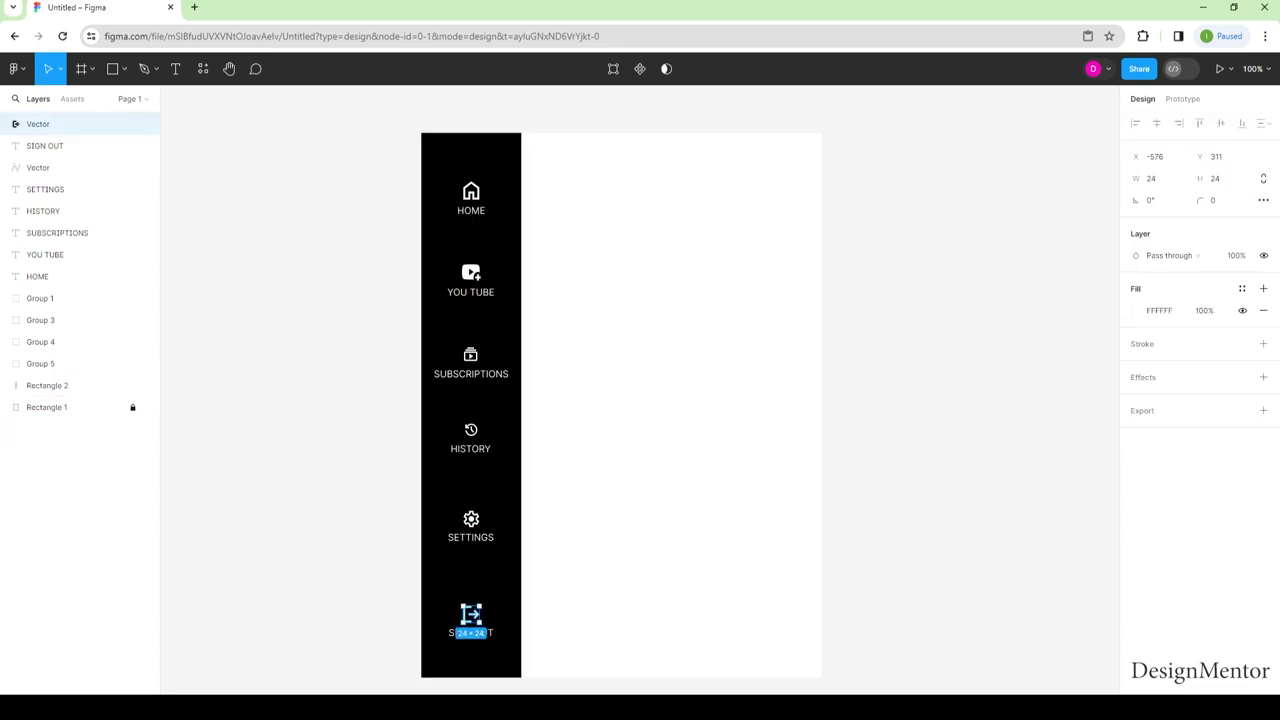
key(Escape)
Step: Move the YOU TUBE, SUBSCRIPTIONS and HISTORY items up to close the gaps below HOME
click(40, 320)
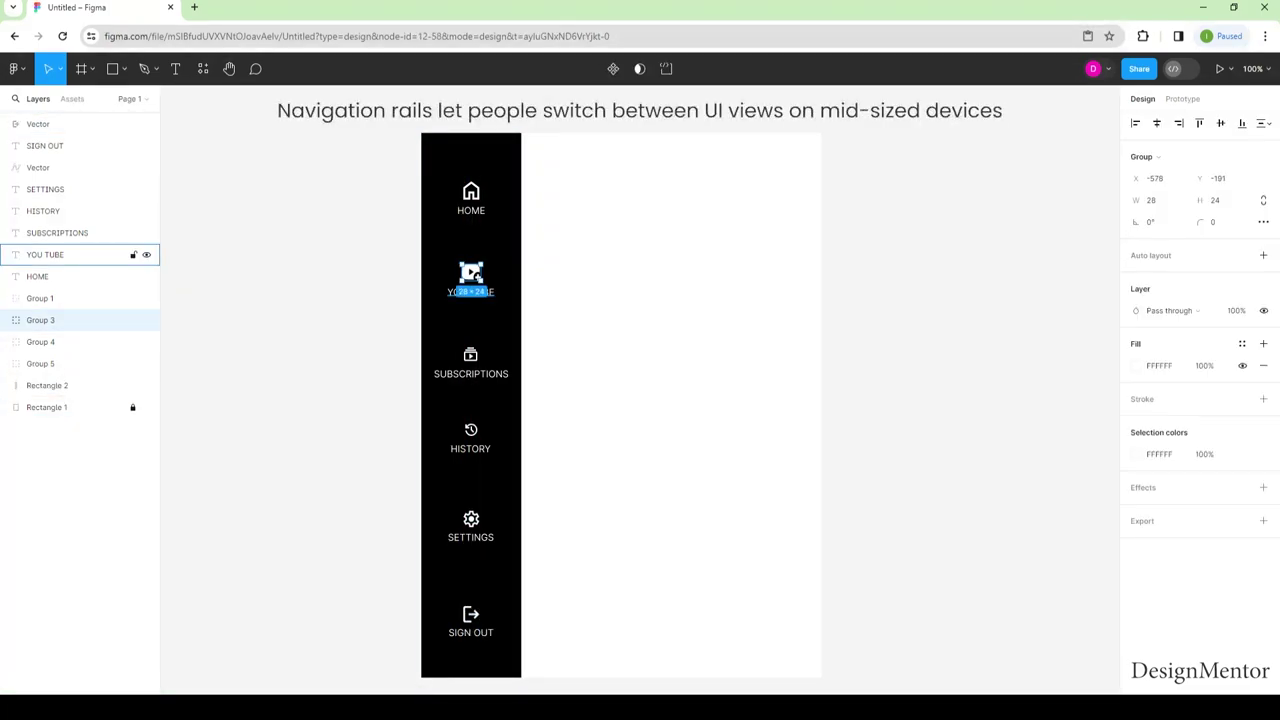
drag(471, 291, 471, 277)
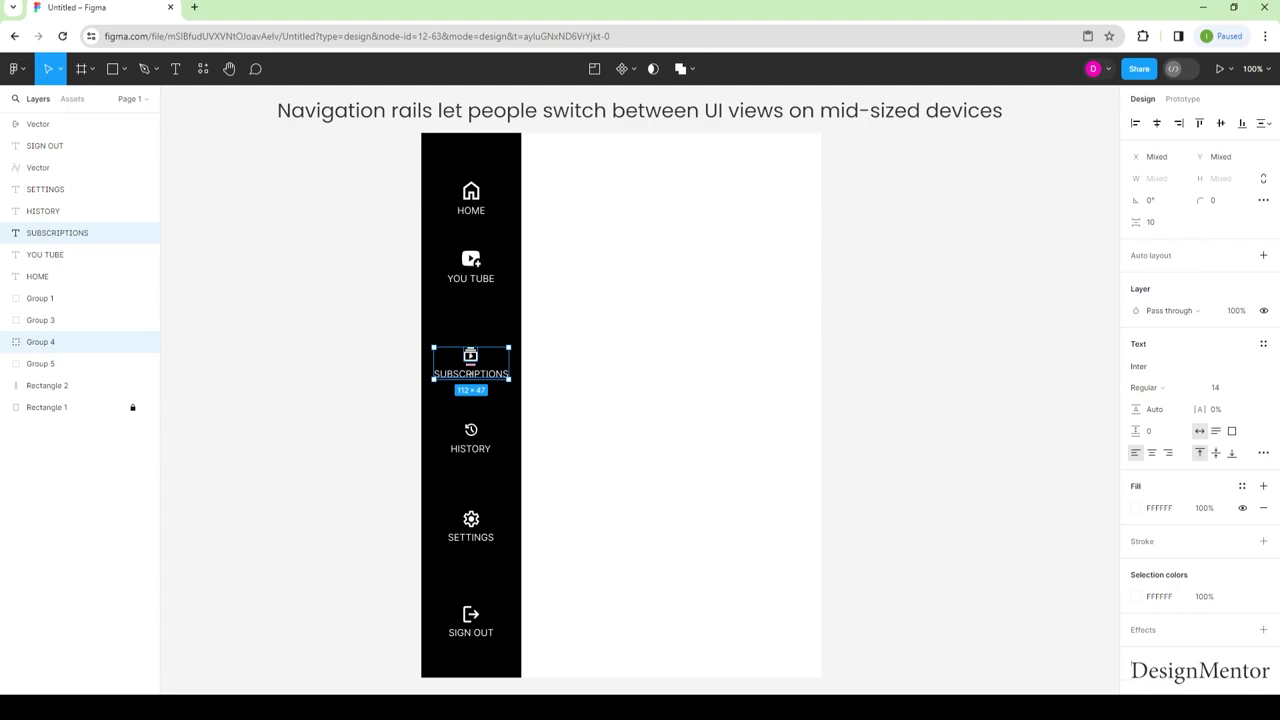
drag(471, 372, 471, 351)
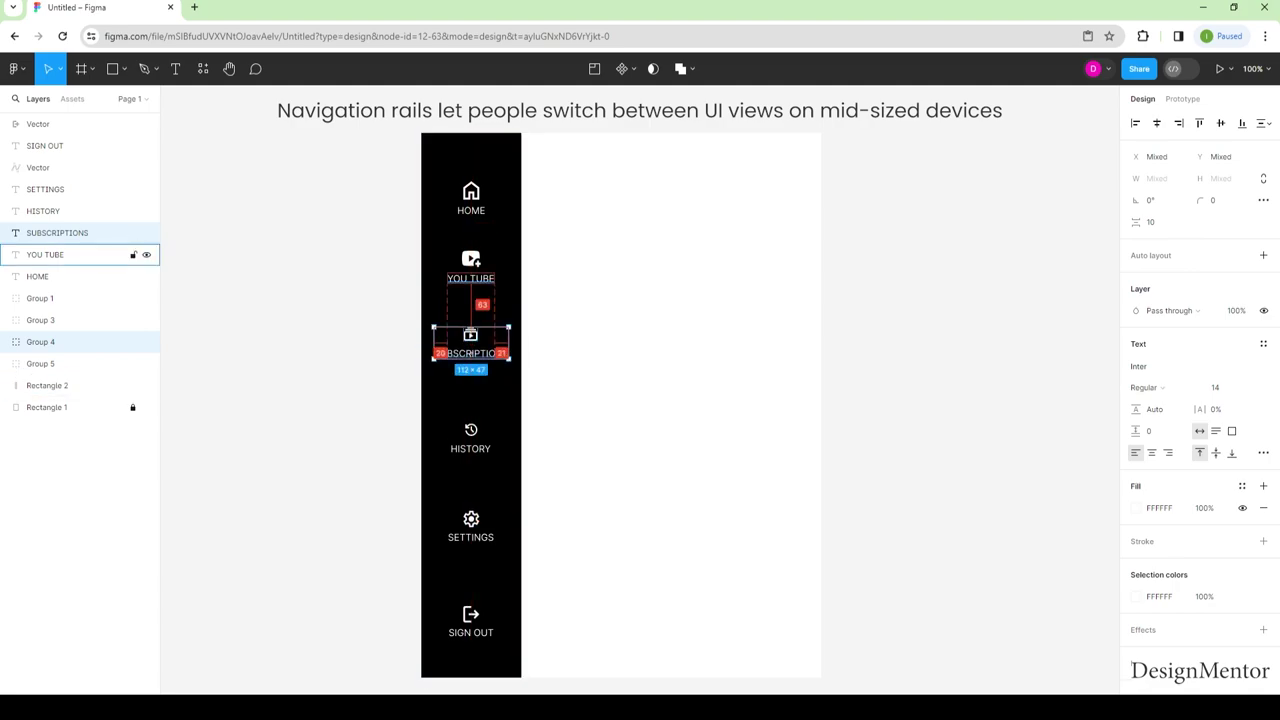
drag(470, 343, 470, 336)
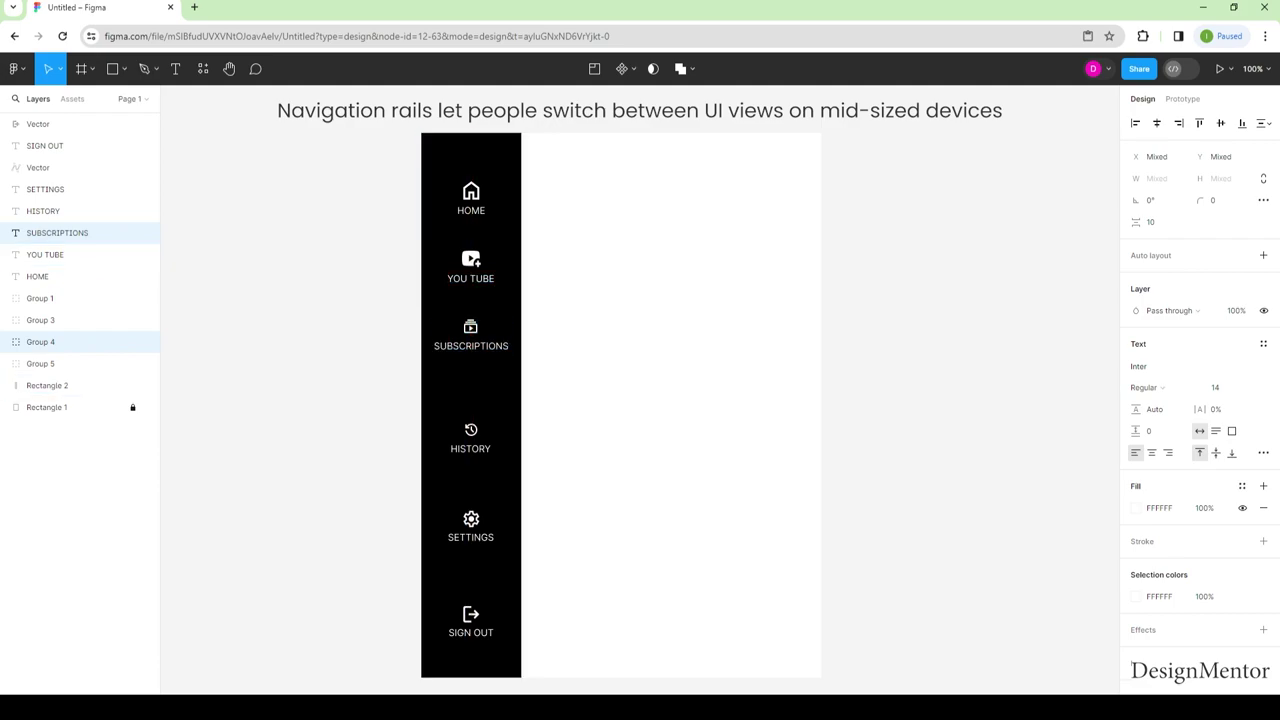
click(470, 445)
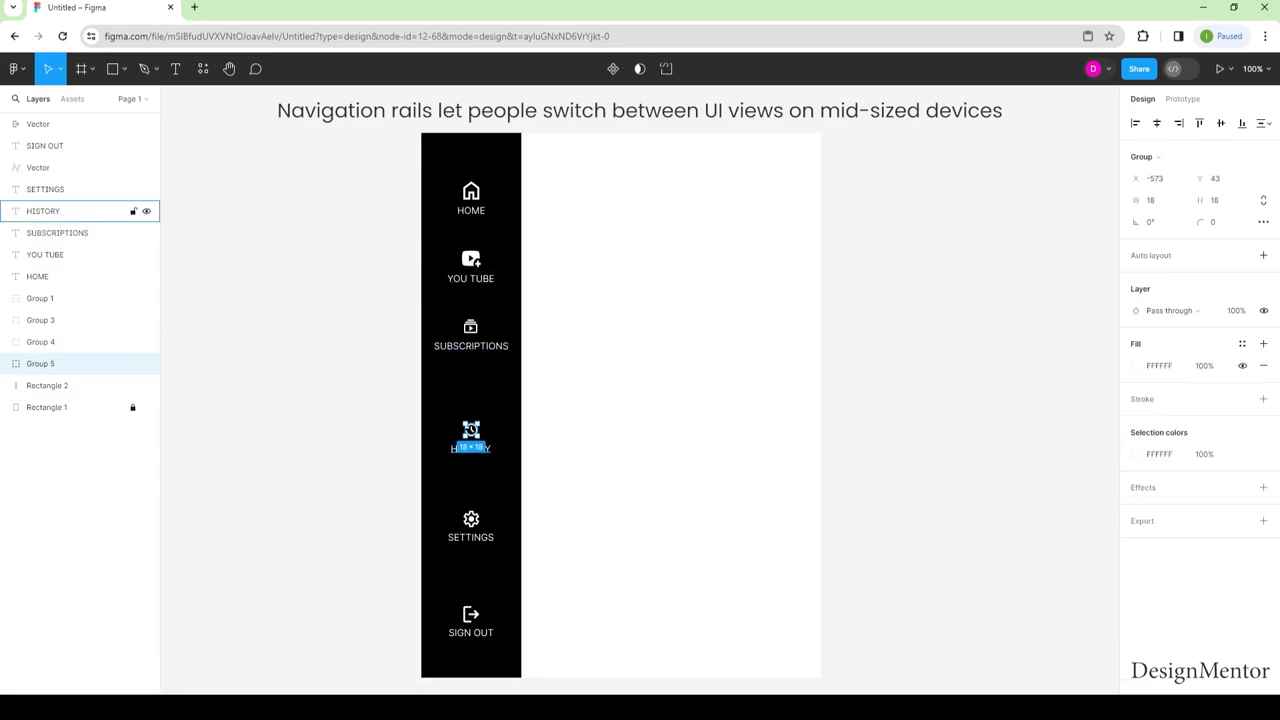
drag(470, 448, 470, 414)
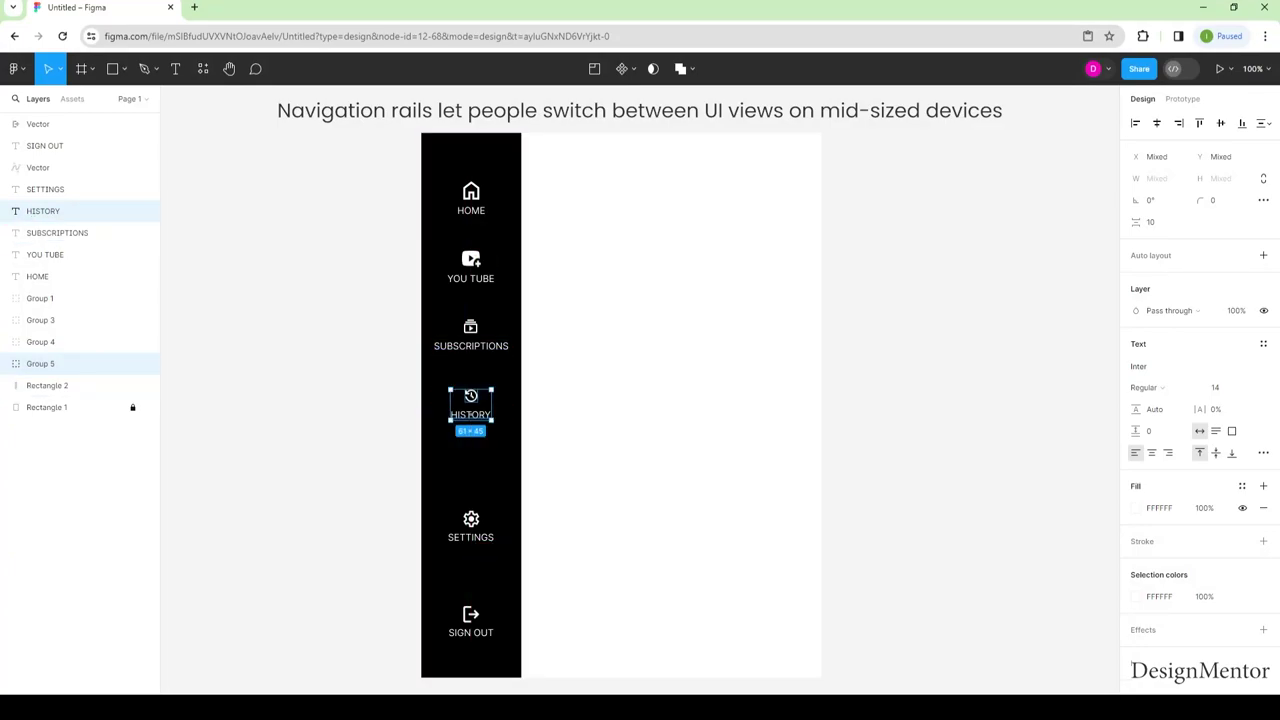
key(Up)
key(Up)
key(Up)
key(Up)
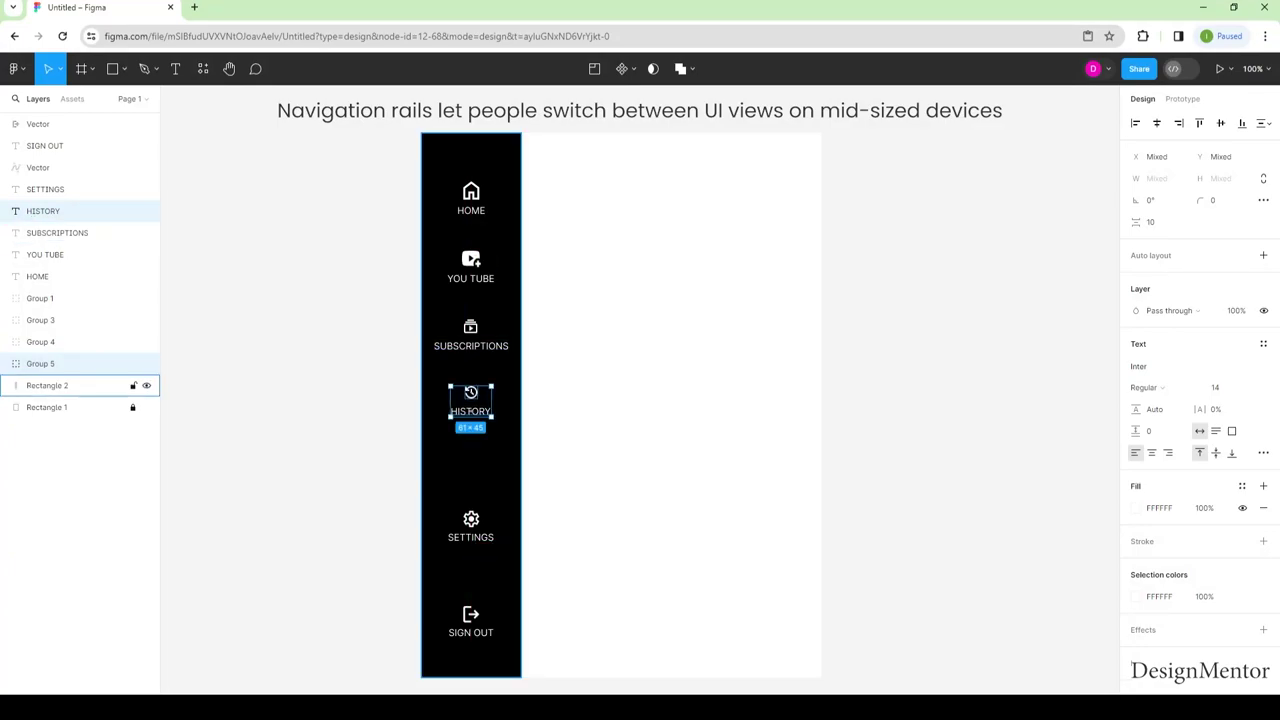
Step: Move SETTINGS and SIGN OUT up so all six items are evenly spaced
click(40, 167)
shift+click(45, 189)
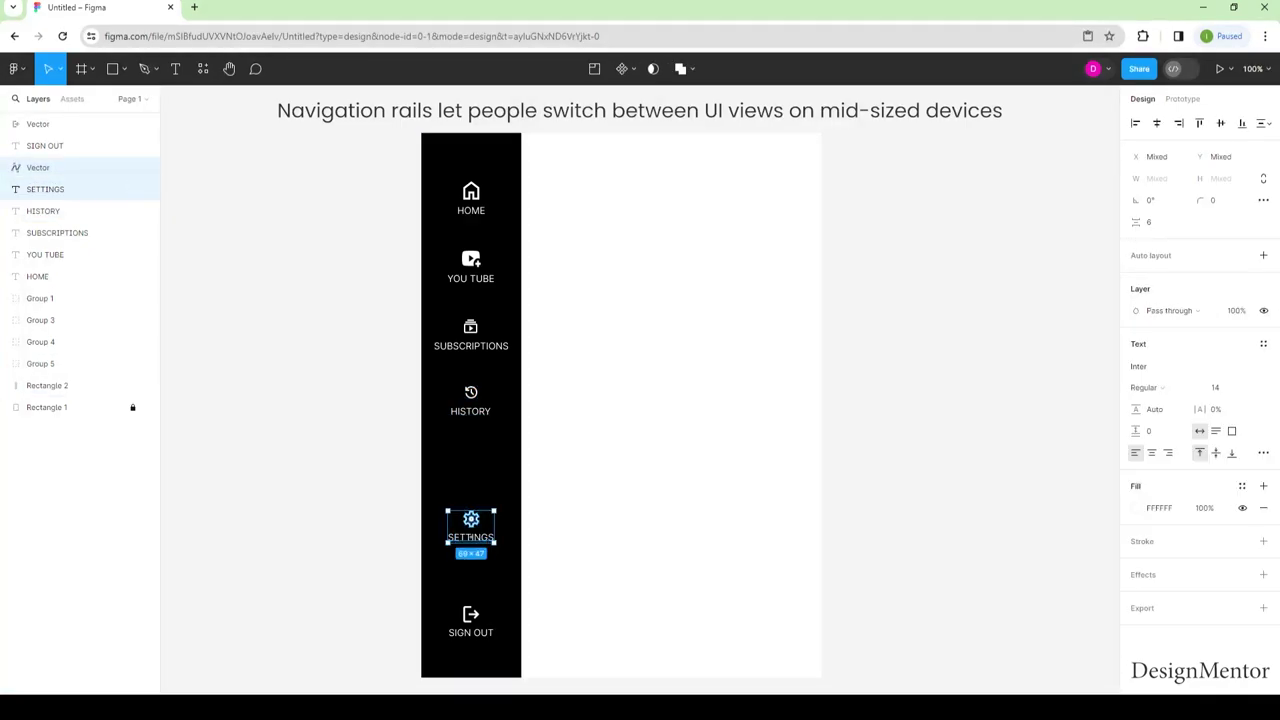
drag(471, 537, 471, 482)
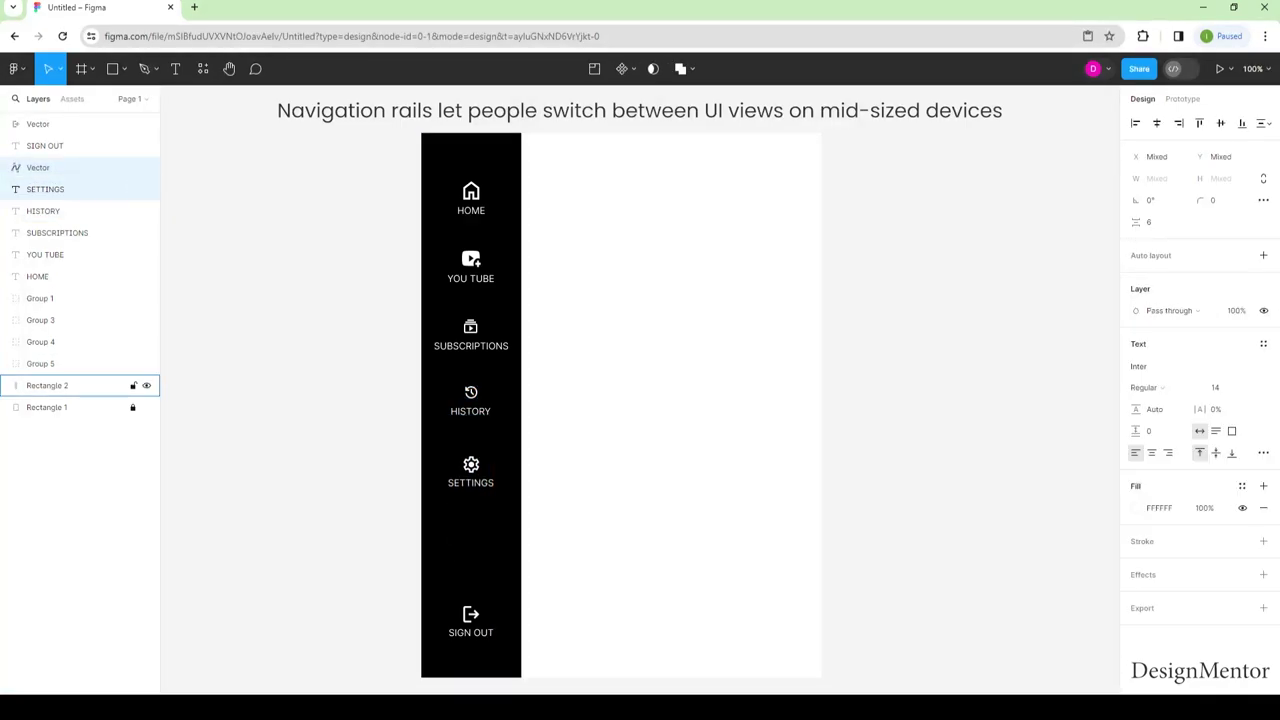
key(Up)
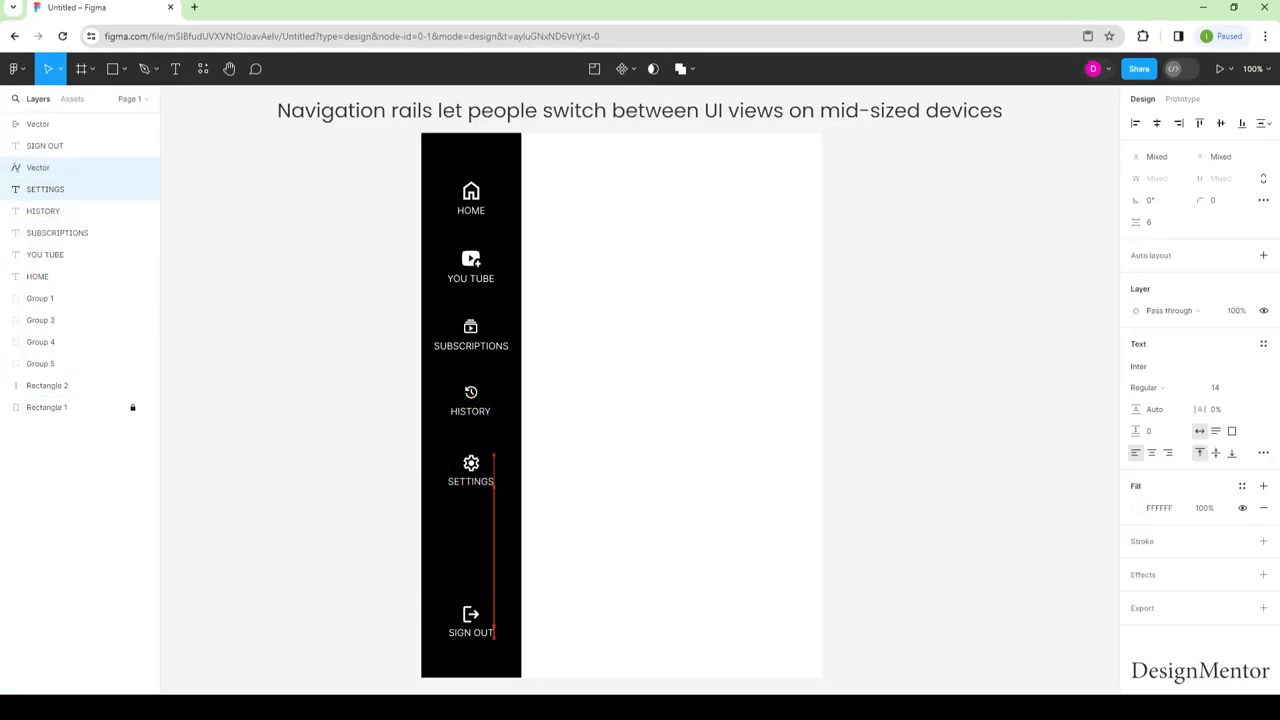
key(Up)
key(Up)
key(Up)
key(Up)
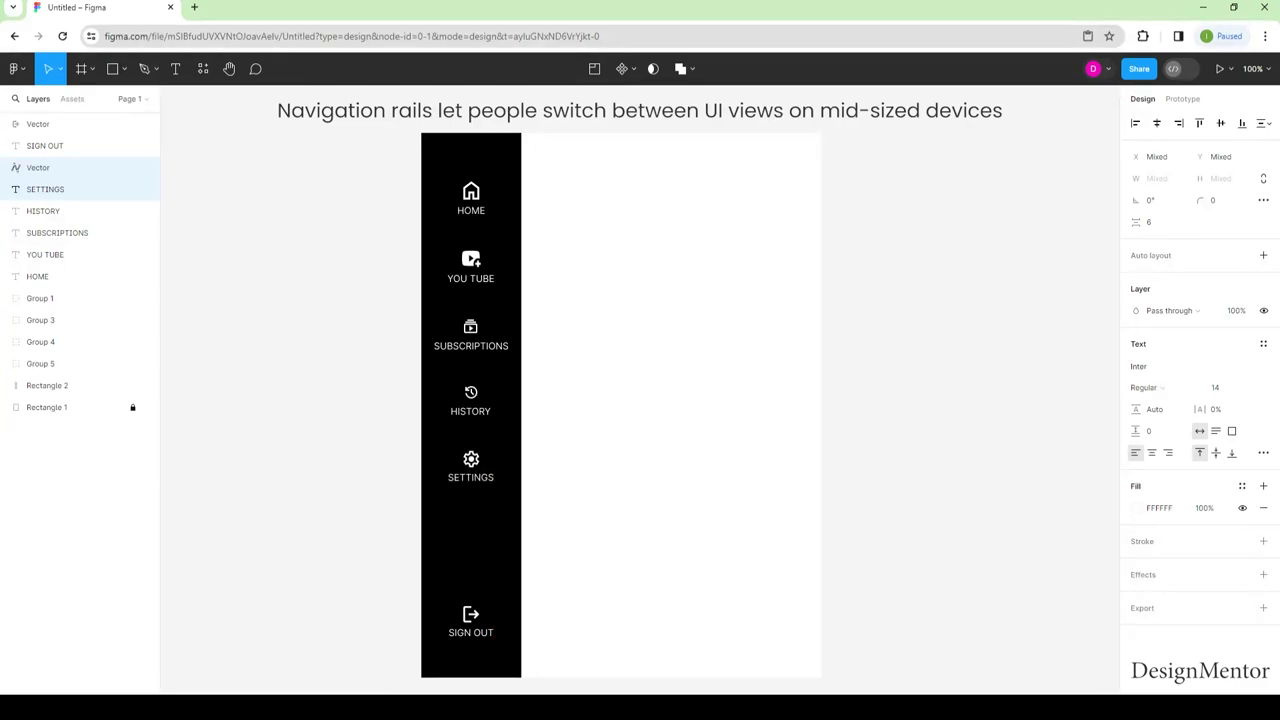
click(38, 124)
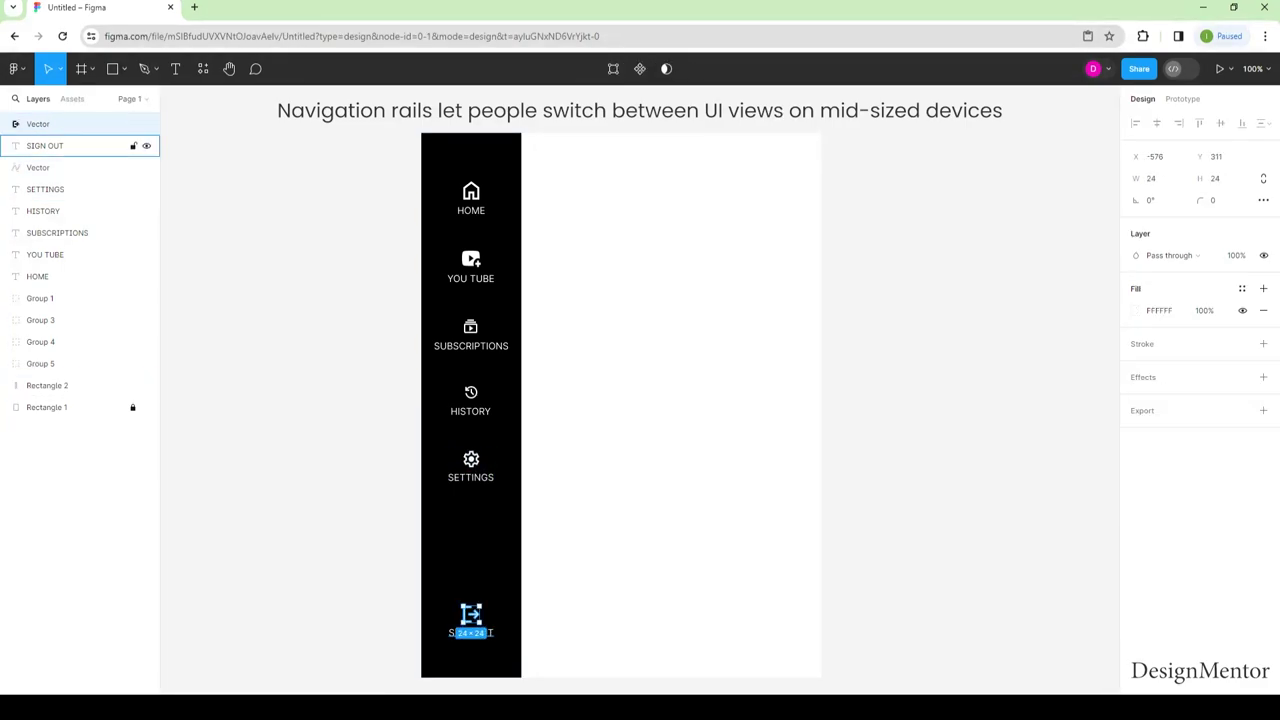
shift+click(80, 145)
key(shift+Up)
key(shift+Up)
key(shift+Up)
key(shift+Up)
key(shift+Up)
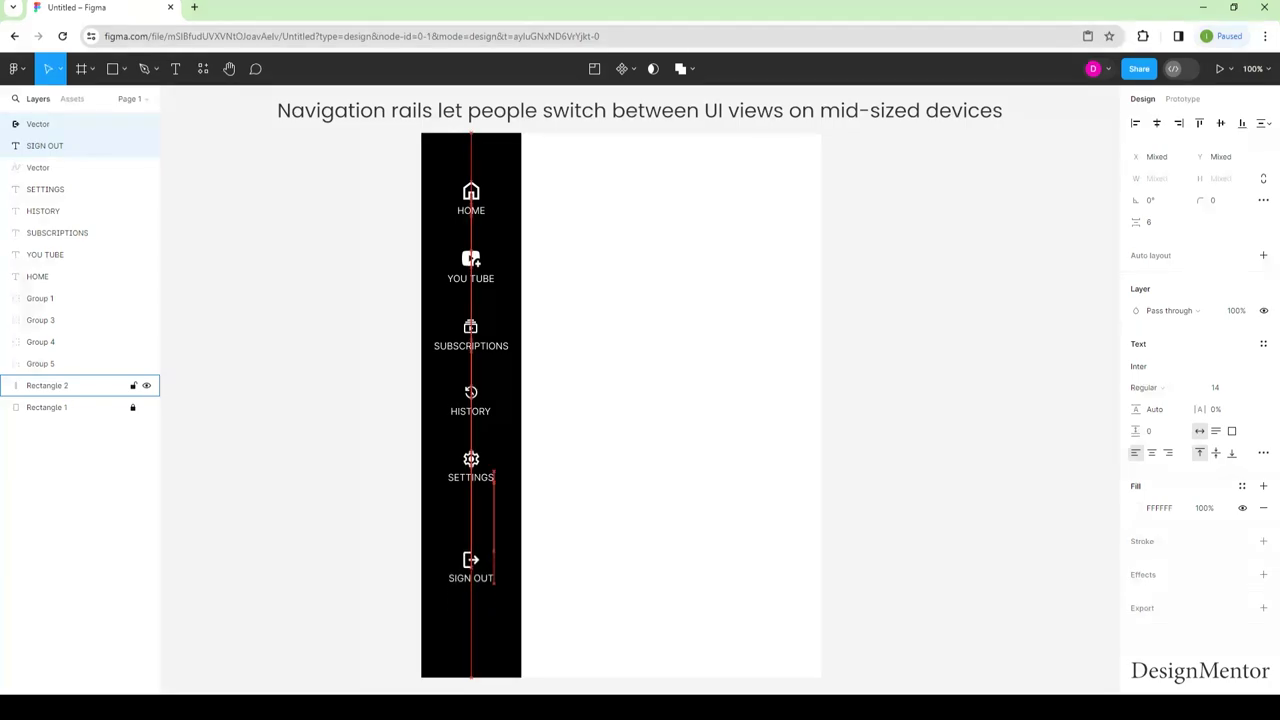
key(shift+Up)
key(shift+Up)
key(shift+Up)
key(shift+Up)
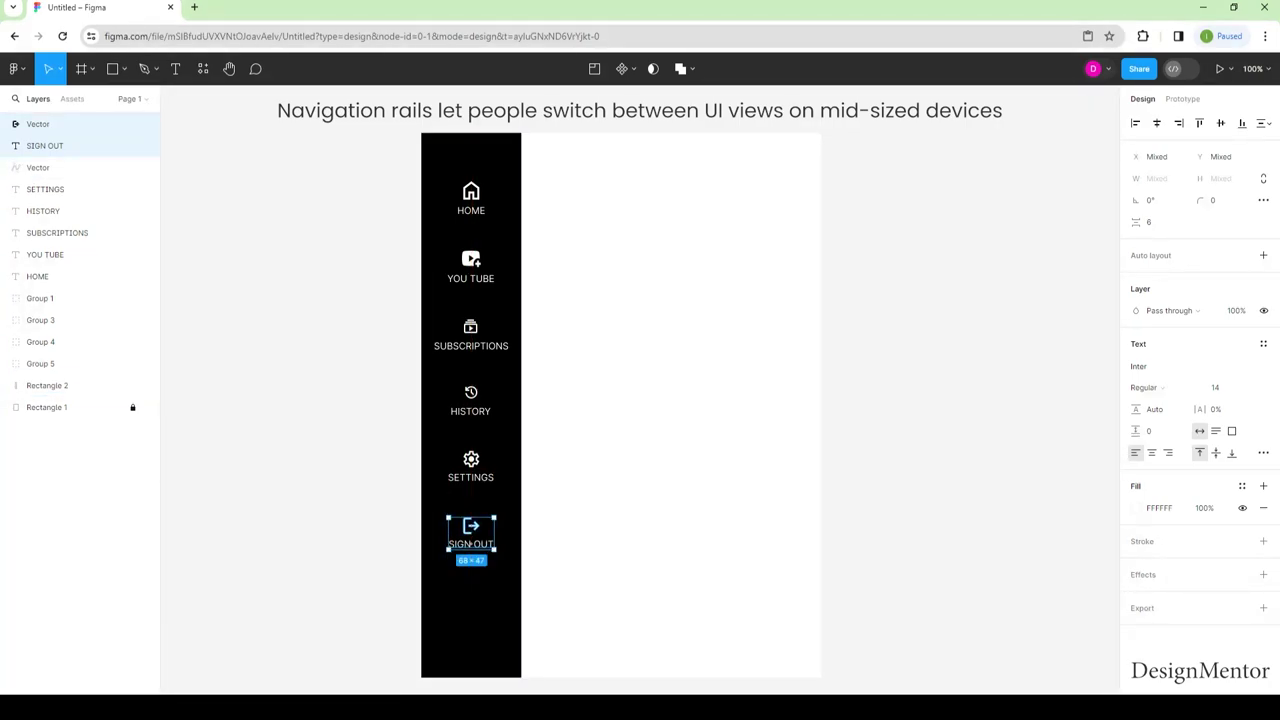
key(Escape)
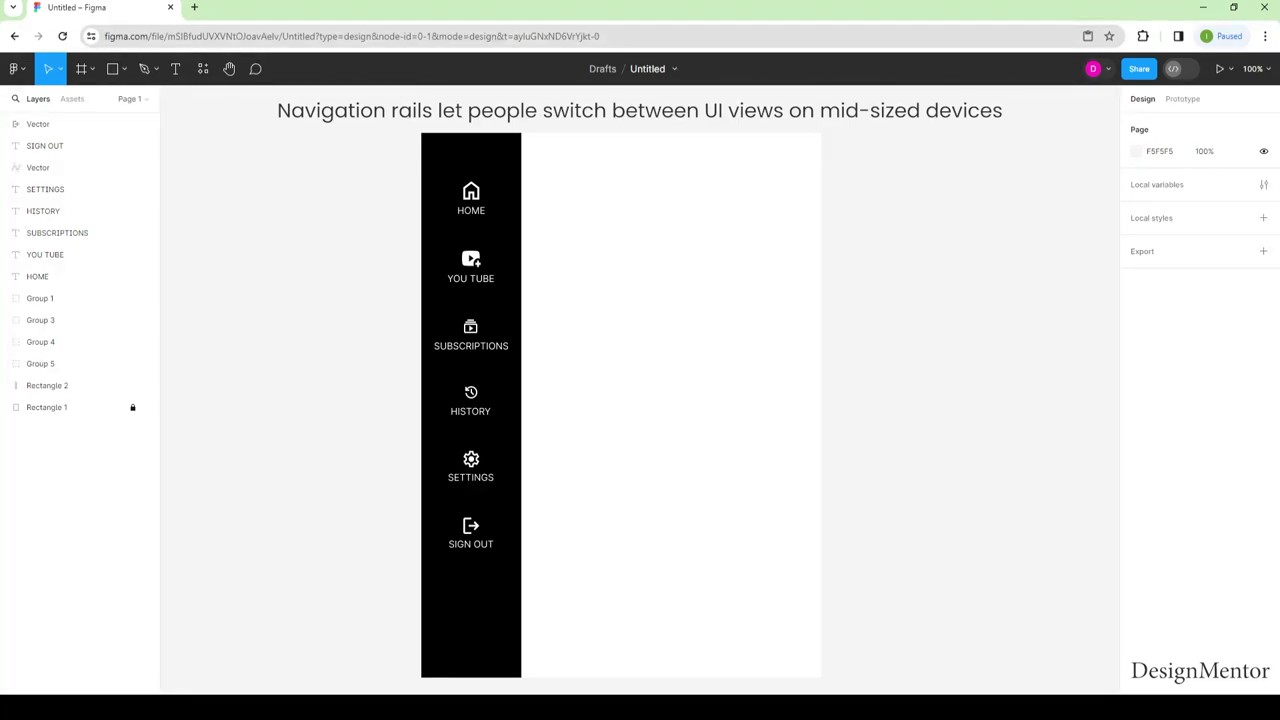